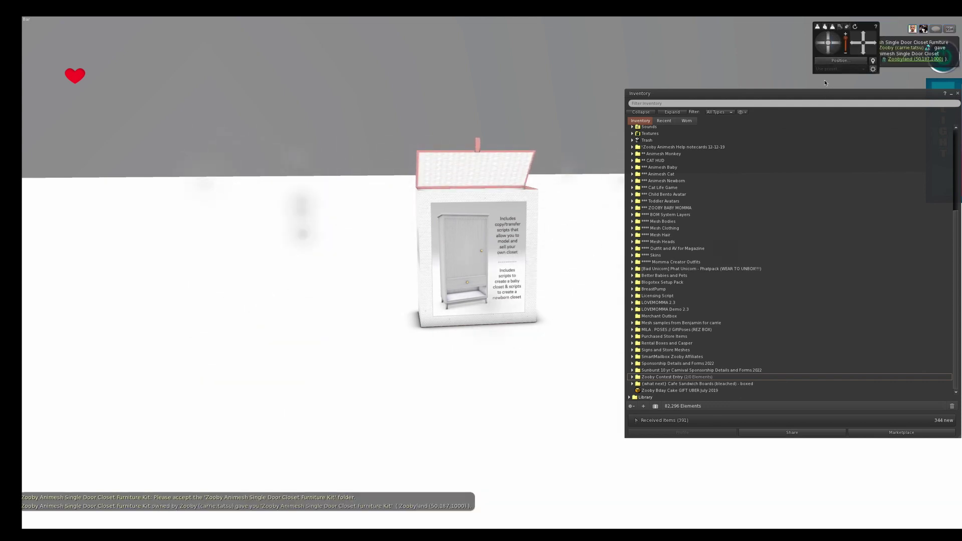
# Delete the Single Door Closet Furniture Kit box standing in the scene.
pyautogui.rightClick(487, 256)
pyautogui.click(496, 267)
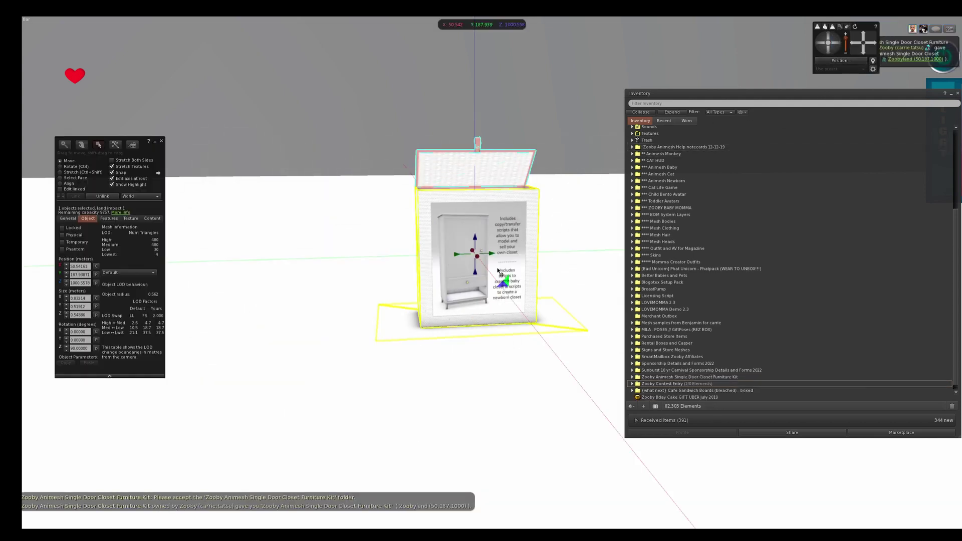
pyautogui.press('Delete')
# Show the recent inventory items and expand the Zooby Animesh Single Door Closet Furniture Kit folder.
pyautogui.click(664, 121)
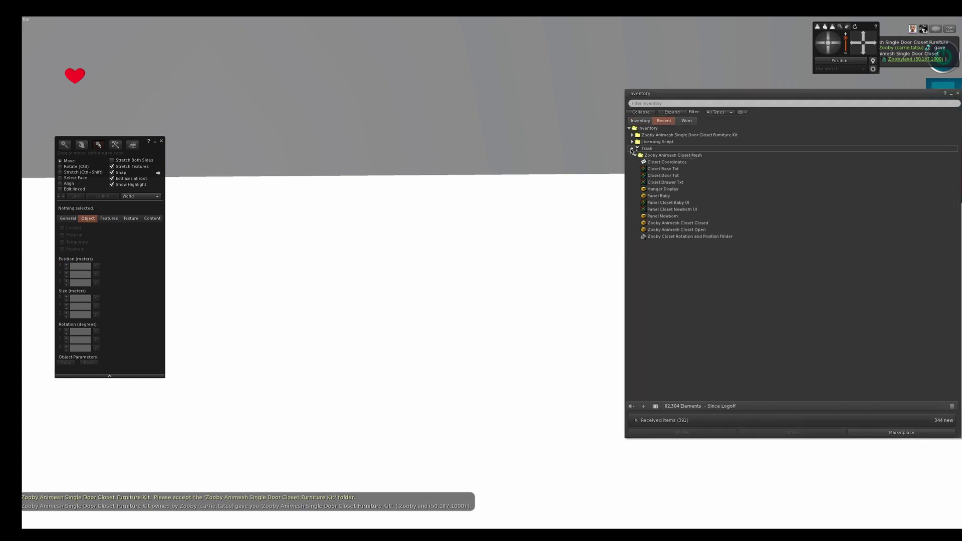
pyautogui.click(632, 135)
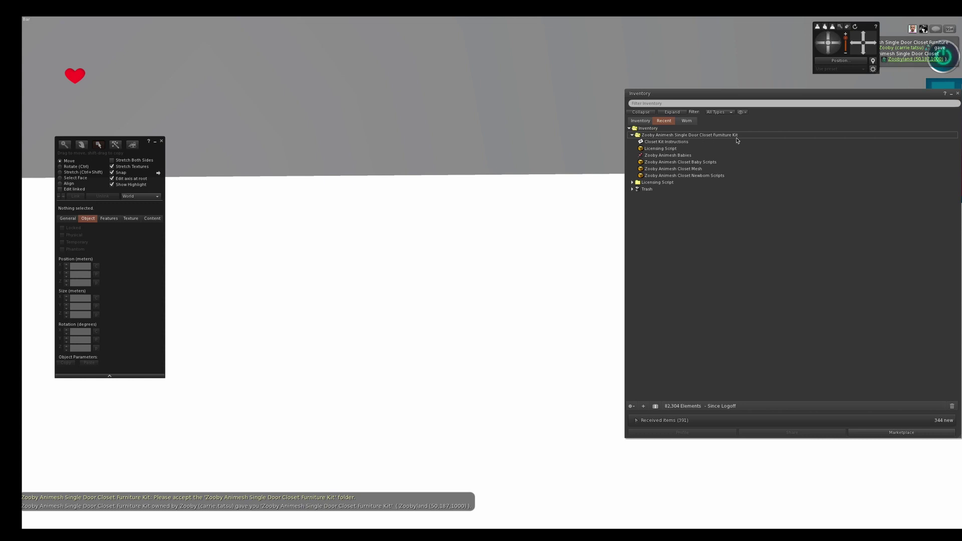
pyautogui.click(832, 36)
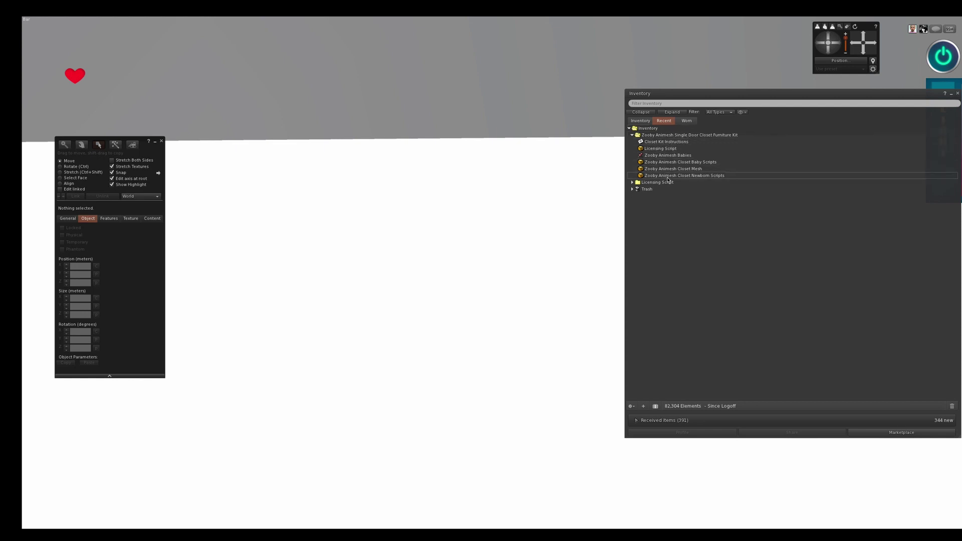
# Place the kit's Closet Newborn Scripts, Closet Mesh, Closet Baby Scripts and Licensing Script packages in a row on the floor.
pyautogui.click(669, 177)
pyautogui.moveTo(670, 178); pyautogui.dragTo(414, 313)
pyautogui.moveTo(665, 170); pyautogui.dragTo(461, 333)
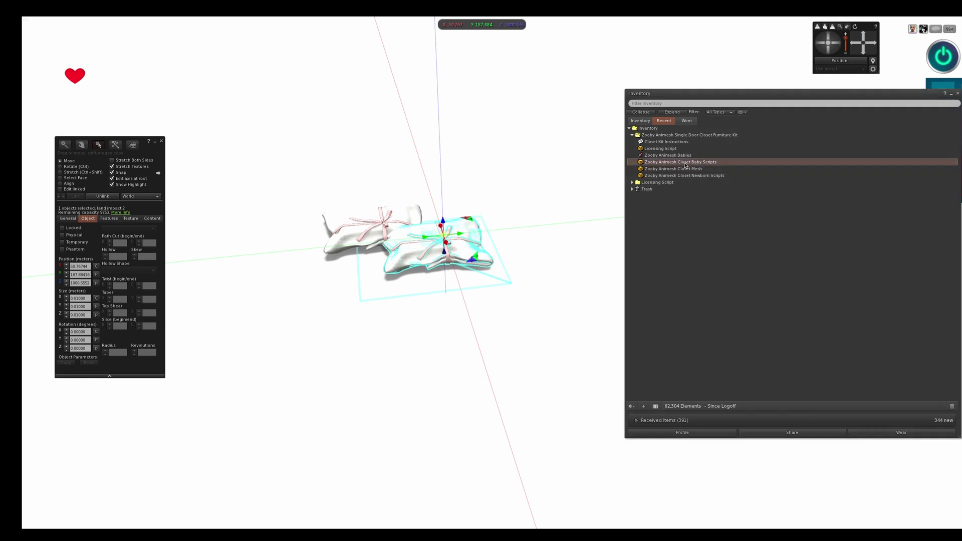
pyautogui.moveTo(661, 149); pyautogui.dragTo(533, 344)
pyautogui.click(161, 141)
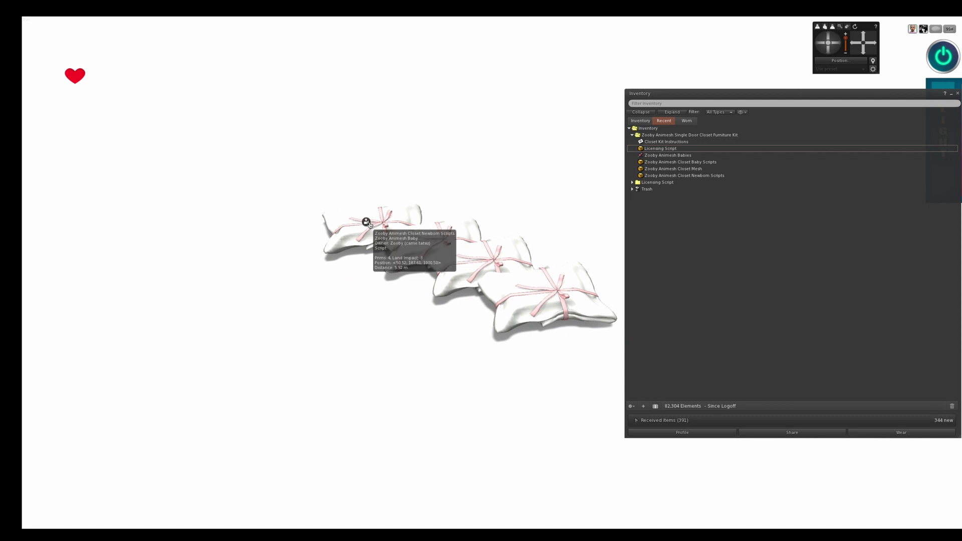
# Copy the contents of the newborn scripts, closet mesh, baby scripts and licensing script packages to the inventory.
pyautogui.click(366, 222)
pyautogui.click(483, 470)
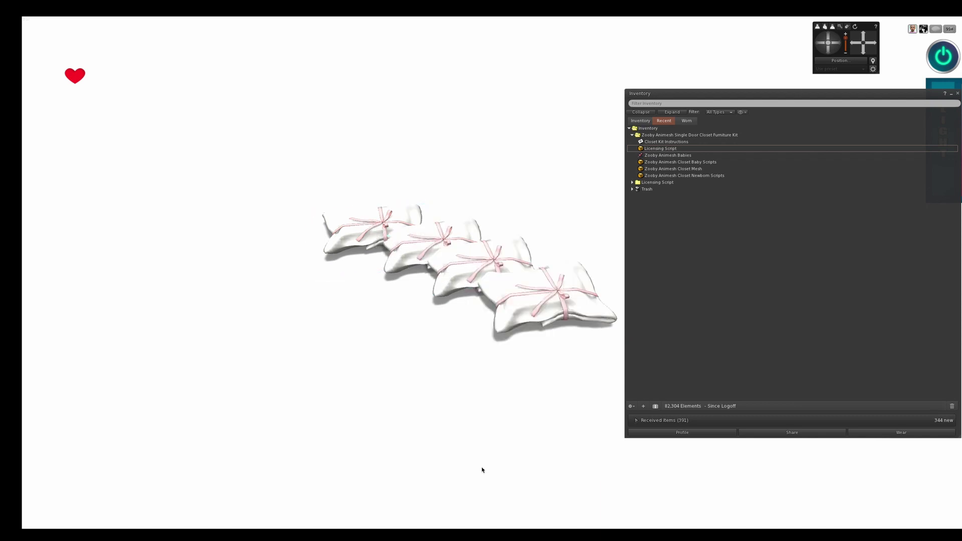
pyautogui.click(573, 142)
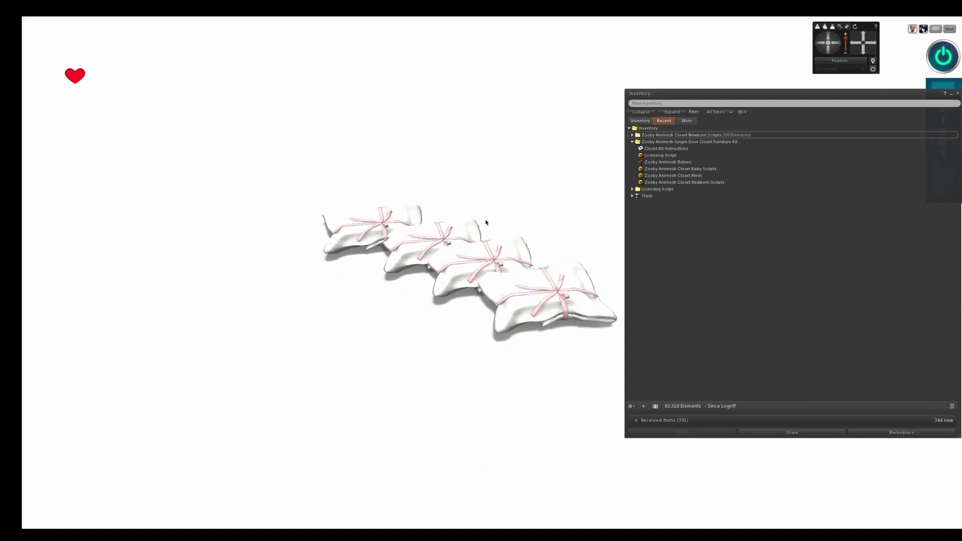
pyautogui.click(446, 230)
pyautogui.click(482, 467)
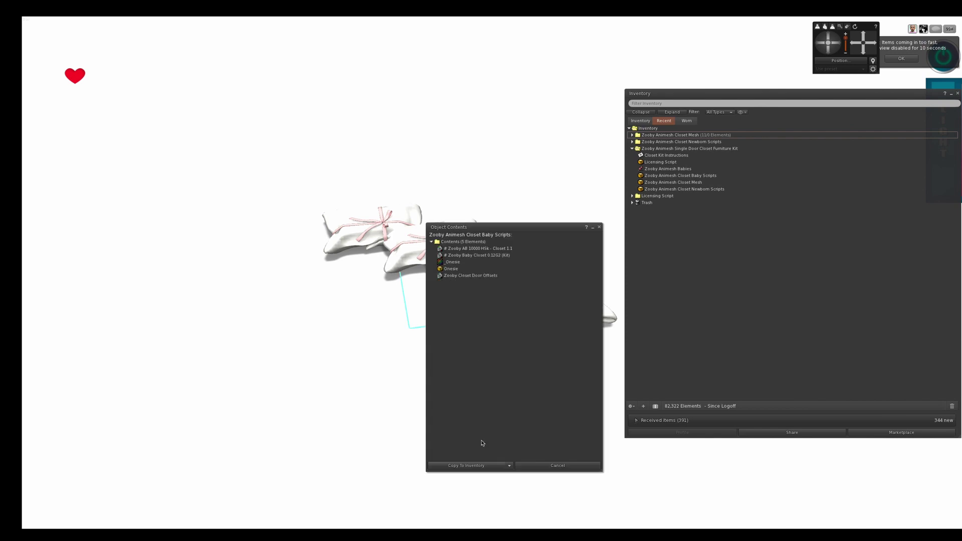
pyautogui.click(483, 466)
pyautogui.click(555, 303)
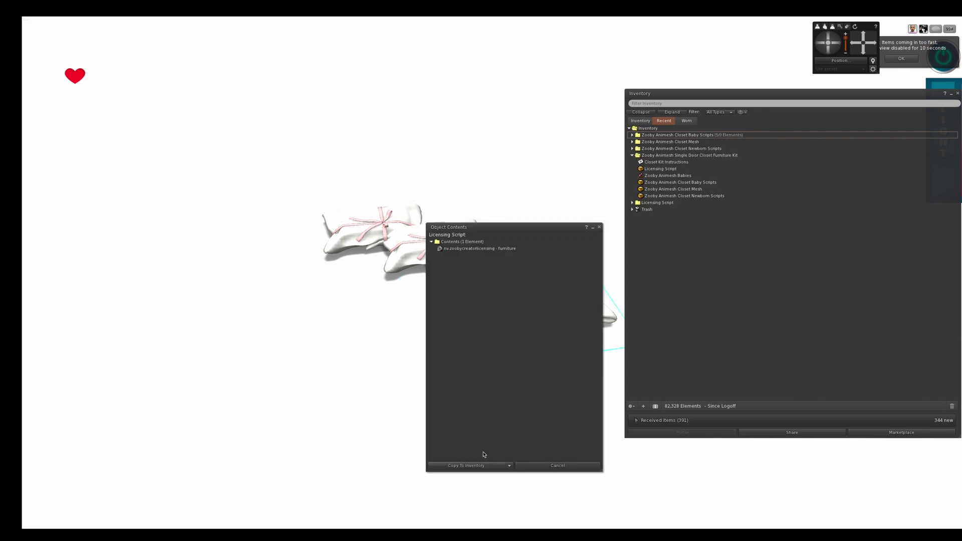
pyautogui.click(483, 466)
pyautogui.click(901, 59)
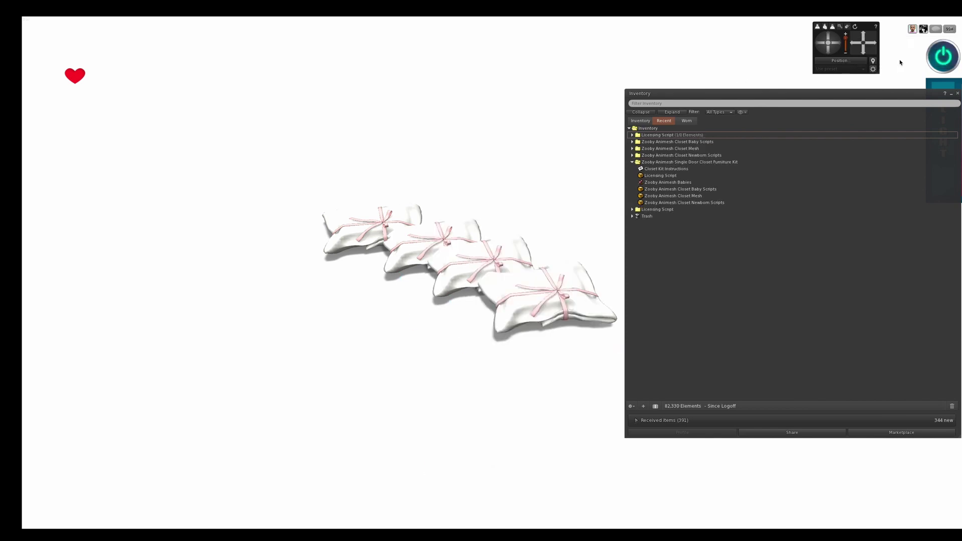
# Select all four unpacked packages on the floor and delete them.
pyautogui.rightClick(529, 299)
pyautogui.click(465, 270)
pyautogui.keyDown('shift'); pyautogui.click(464, 270); pyautogui.keyUp('shift')
pyautogui.keyDown('shift'); pyautogui.click(417, 245); pyautogui.keyUp('shift')
pyautogui.keyDown('shift'); pyautogui.click(369, 221); pyautogui.keyUp('shift')
pyautogui.press('Delete')
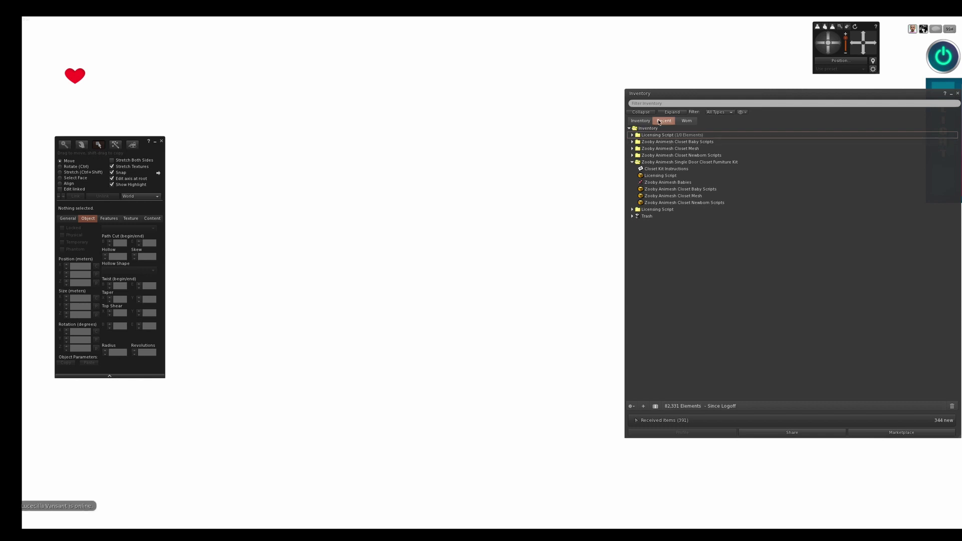
# Expand the Zooby Animesh Closet Mesh folder and place Zooby Animesh Closet Open and Zooby Animesh Closet Closed side by side on the floor.
pyautogui.click(633, 149)
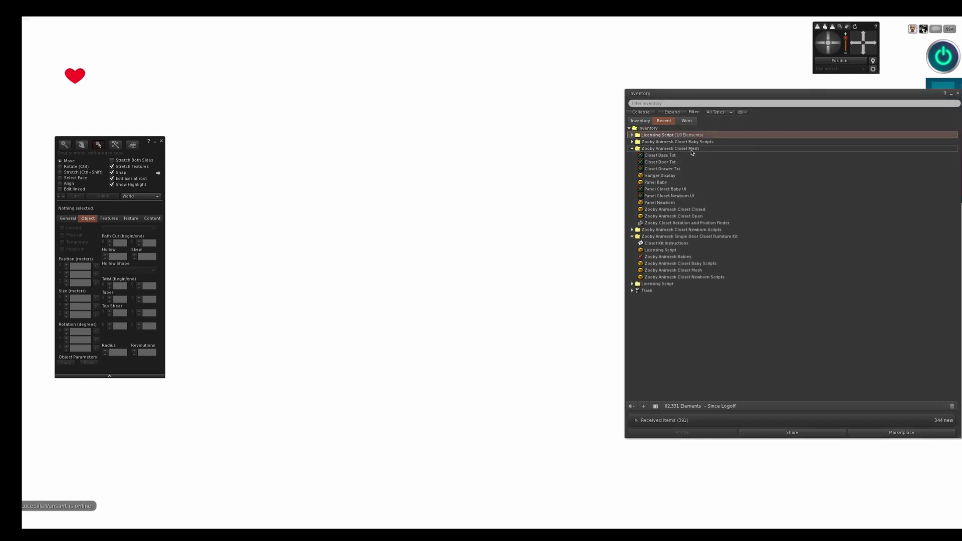
pyautogui.click(660, 217)
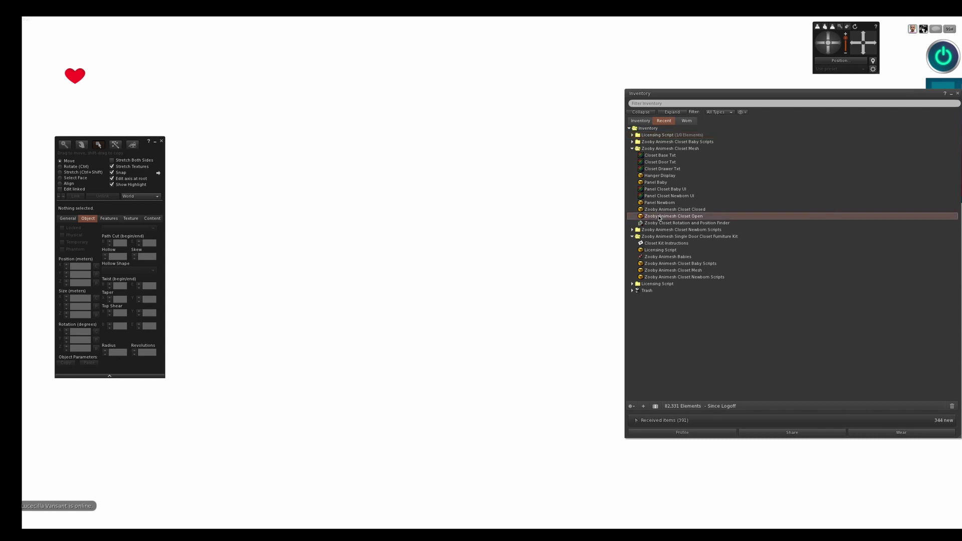
pyautogui.moveTo(659, 218); pyautogui.dragTo(420, 287)
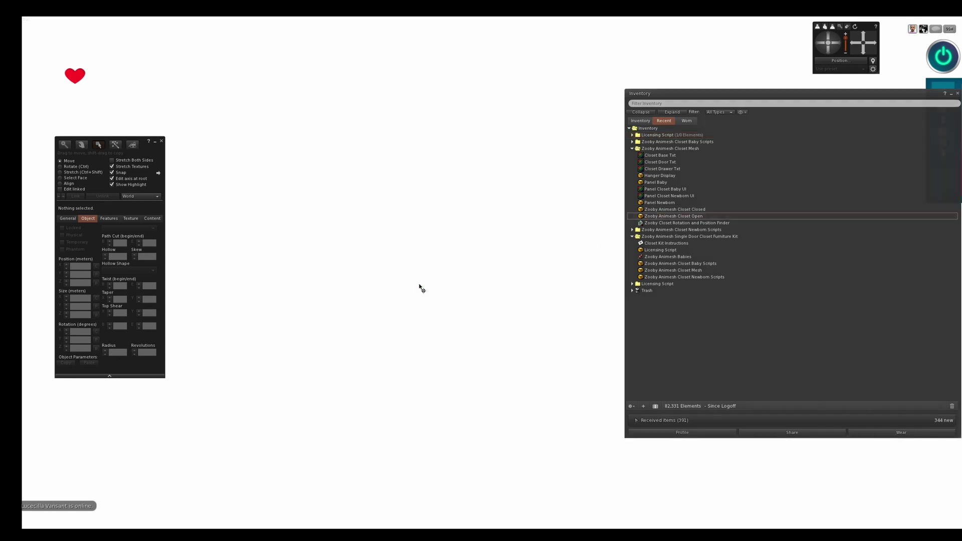
pyautogui.scroll(-7, 480, 206)
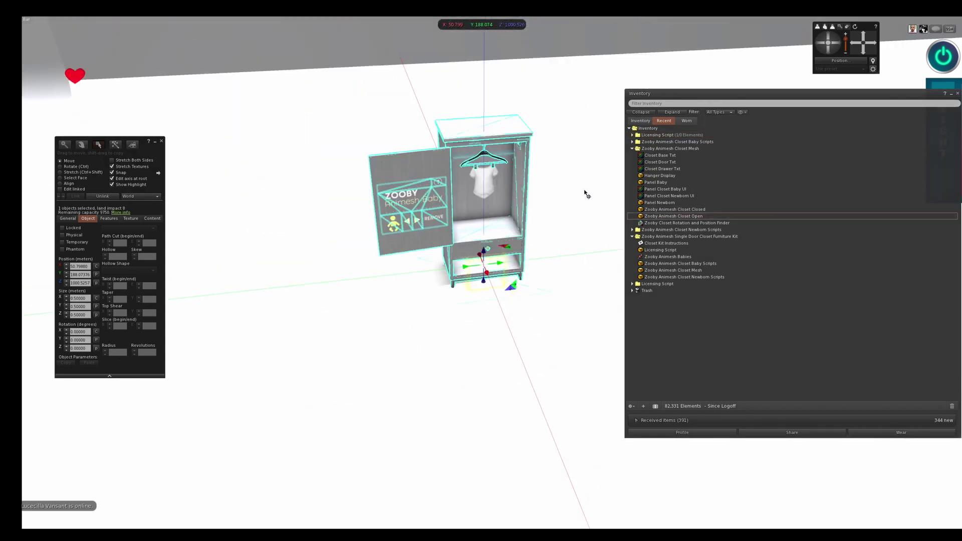
pyautogui.moveTo(696, 210); pyautogui.dragTo(518, 321)
# Select both closets together and raise them slightly so that their legs stand on the floor.
pyautogui.keyDown('alt'); pyautogui.moveTo(492, 292); pyautogui.dragTo(471, 280); pyautogui.keyUp('alt')
pyautogui.hotkey('ctrl', '3')
pyautogui.click(342, 229)
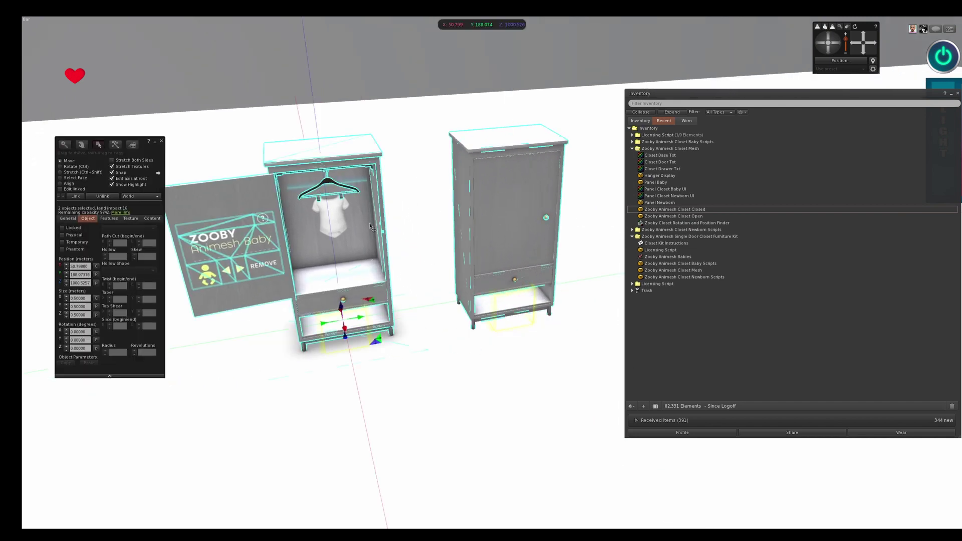
pyautogui.moveTo(344, 303); pyautogui.dragTo(343, 299)
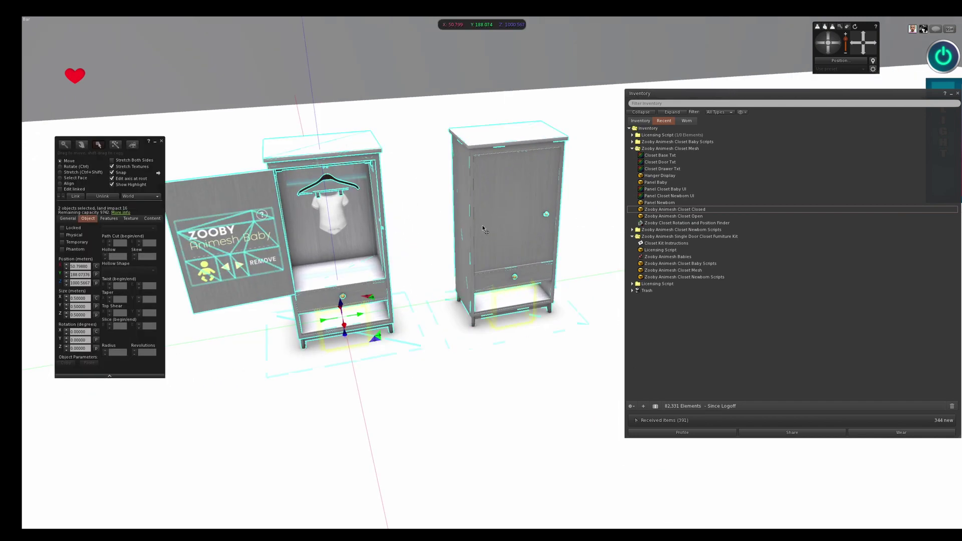
# Turn on linked-part editing, select the open closet's door, and examine the small piece of its mesh on the opposite side wall.
pyautogui.moveTo(421, 265)
pyautogui.keyDown('alt'); pyautogui.mouseDown()
pyautogui.moveTo(426, 279)
pyautogui.moveTo(429, 266)
pyautogui.mouseUp(); pyautogui.keyUp('alt')
pyautogui.hotkey('ctrl', '3')
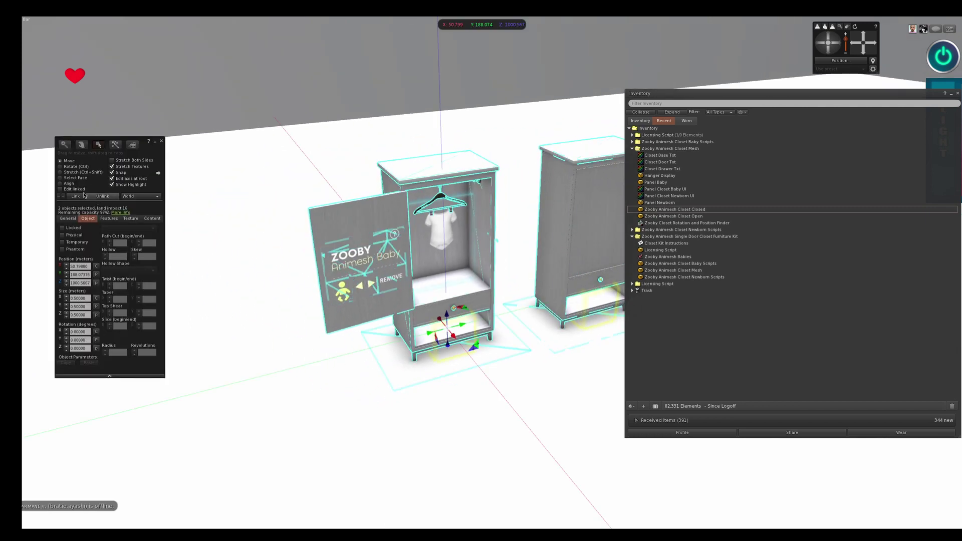
pyautogui.click(381, 228)
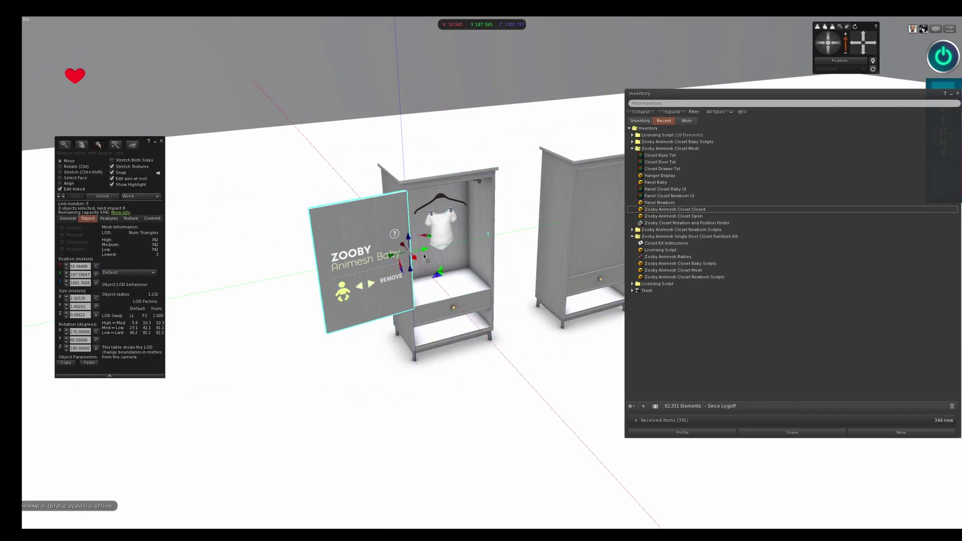
pyautogui.moveTo(425, 254); pyautogui.dragTo(425, 254)
pyautogui.keyDown('alt'); pyautogui.moveTo(490, 237); pyautogui.dragTo(485, 168); pyautogui.keyUp('alt')
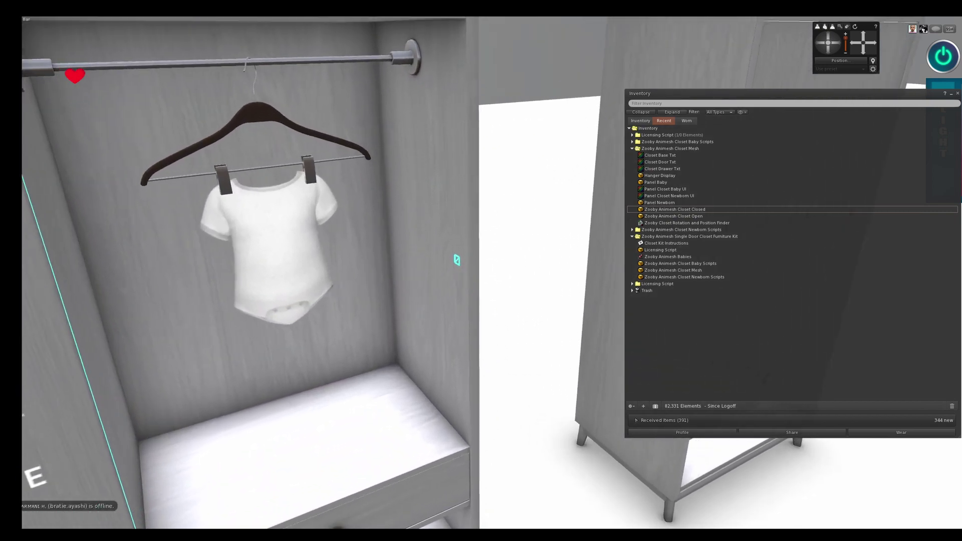
pyautogui.keyDown('alt'); pyautogui.moveTo(465, 269); pyautogui.dragTo(463, 266); pyautogui.keyUp('alt')
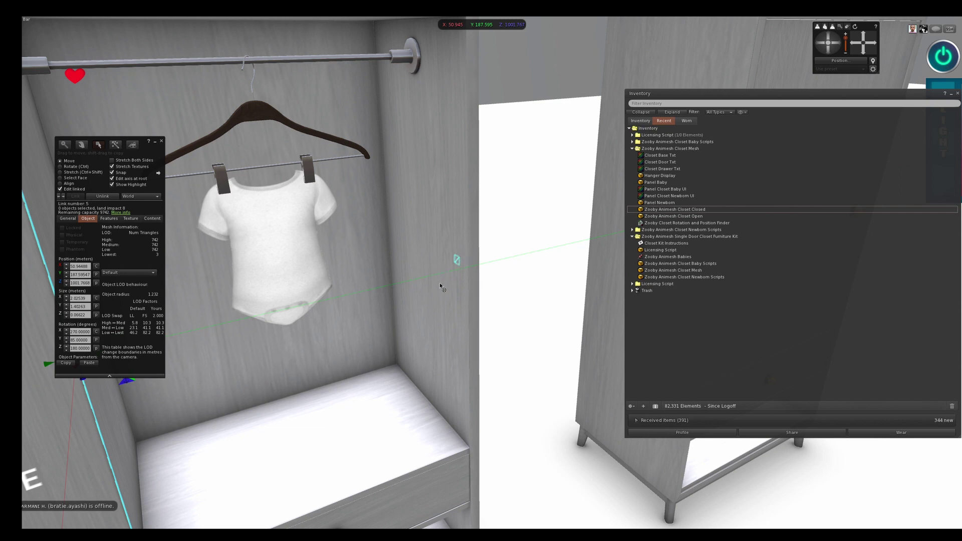
pyautogui.scroll(-3, 449, 276)
pyautogui.scroll(-5, 450, 275)
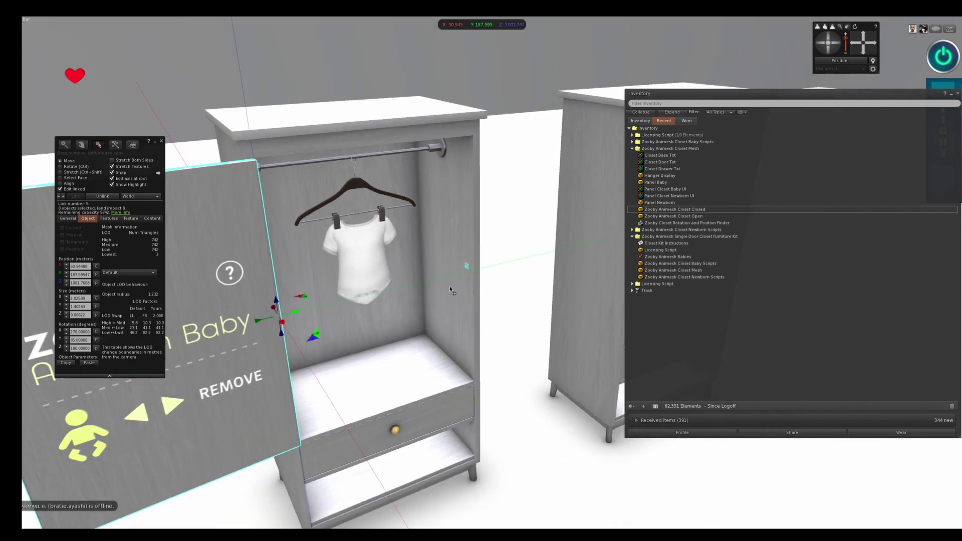
pyautogui.scroll(-2, 450, 291)
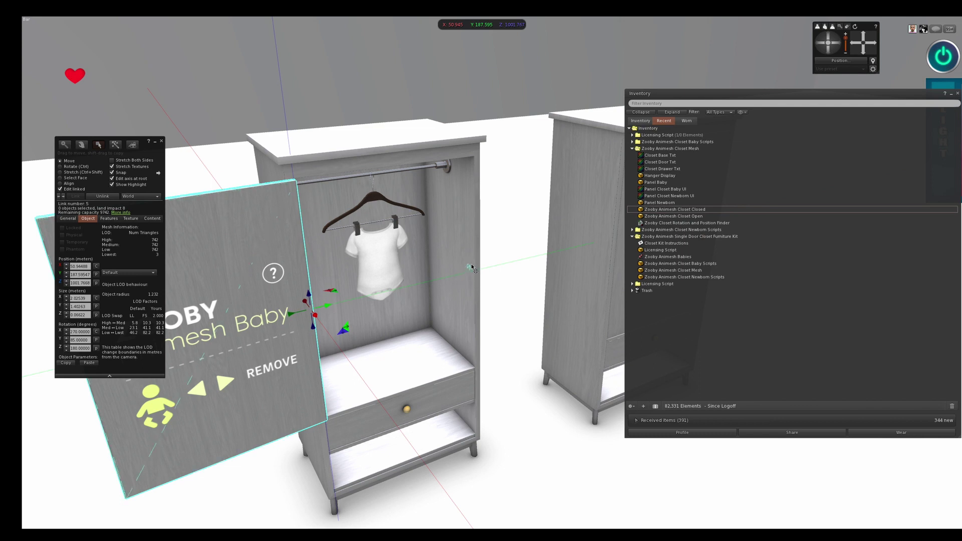
pyautogui.keyDown('ctrl'); pyautogui.moveTo(351, 316); pyautogui.dragTo(321, 318); pyautogui.keyUp('ctrl')
pyautogui.keyDown('alt'); pyautogui.moveTo(470, 269); pyautogui.dragTo(450, 272); pyautogui.keyUp('alt')
# Inspect the open closet's UI panel, drawer and hanger display as separate linked parts, and check the hanger display's name and description.
pyautogui.click(414, 206)
pyautogui.click(410, 258)
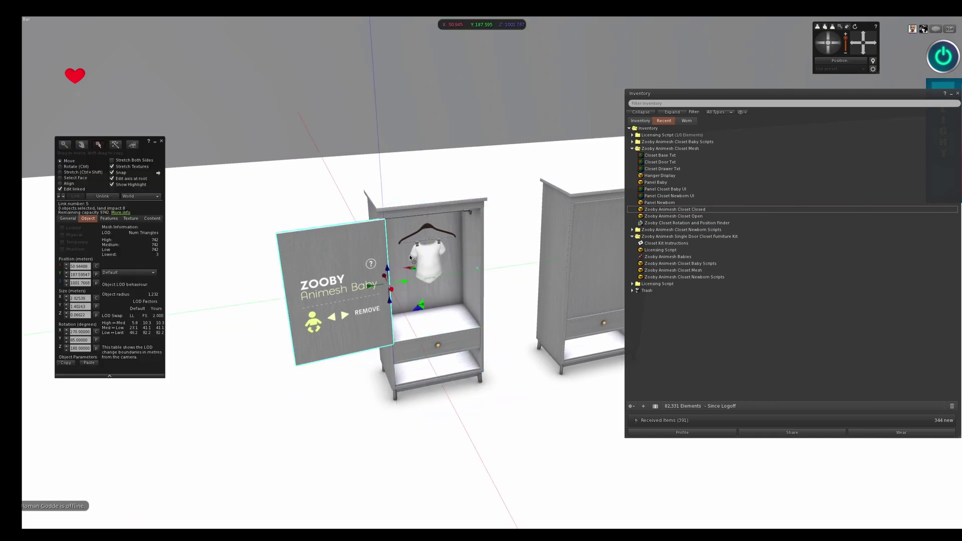
pyautogui.click(324, 297)
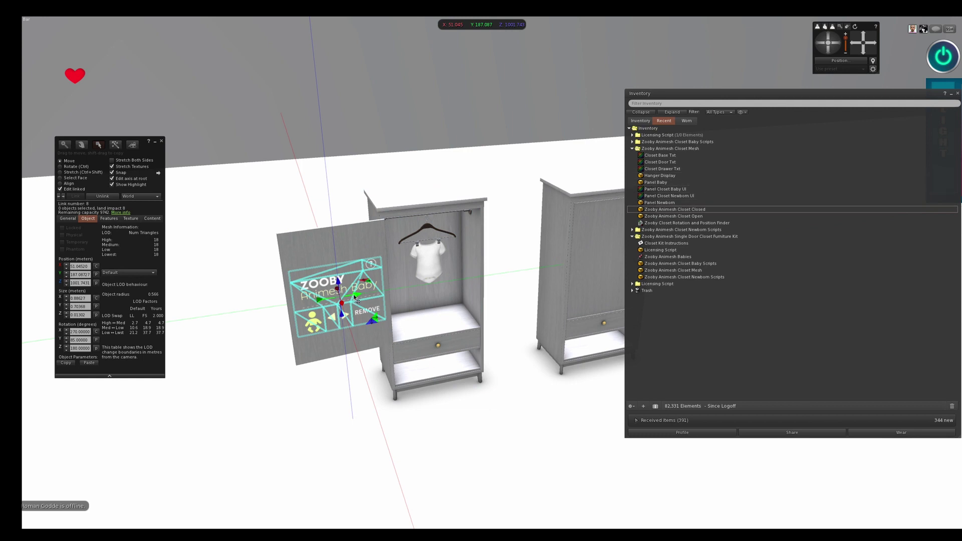
pyautogui.click(423, 349)
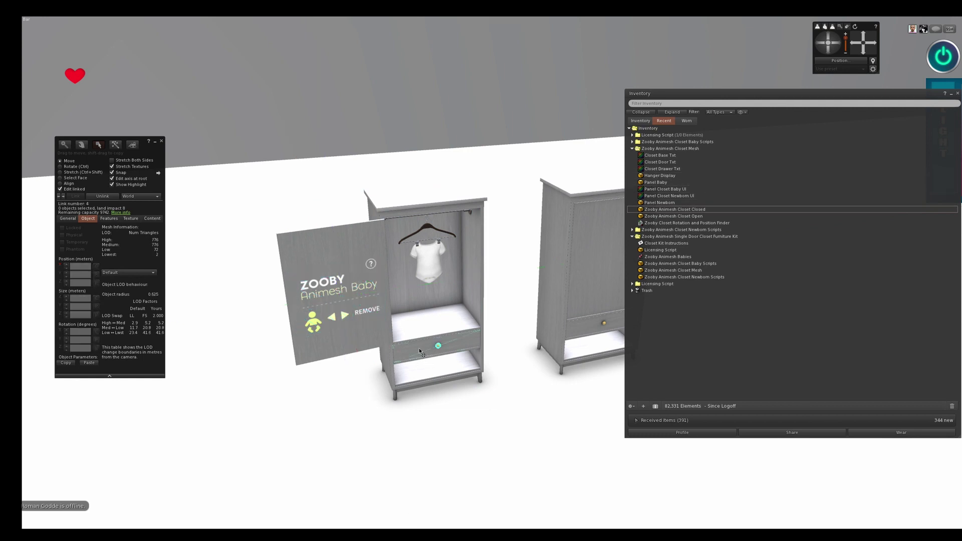
pyautogui.moveTo(434, 340); pyautogui.dragTo(460, 359)
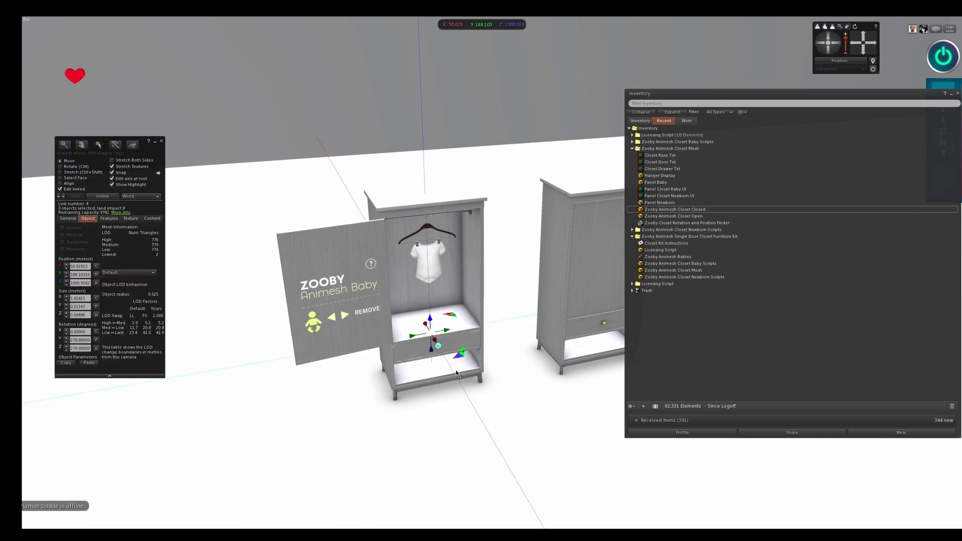
pyautogui.click(436, 276)
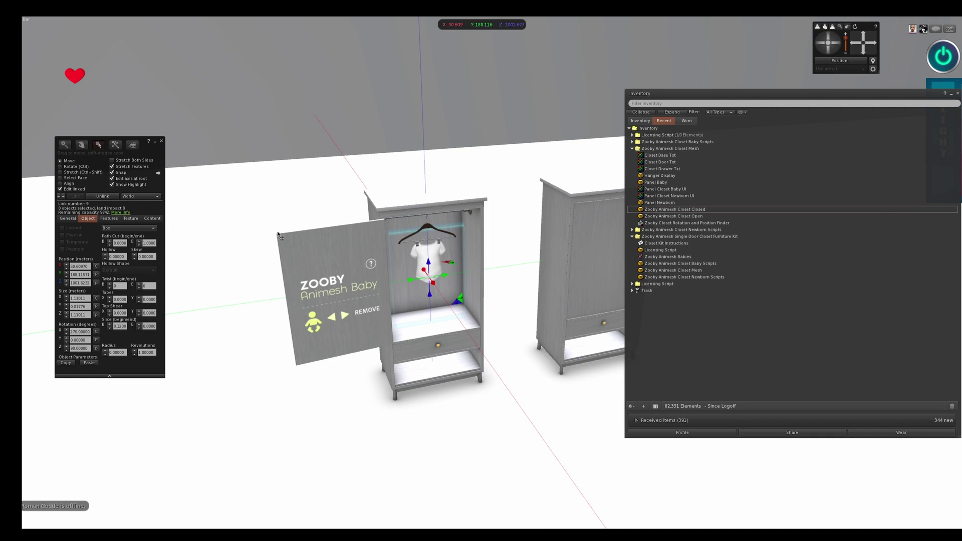
pyautogui.click(69, 219)
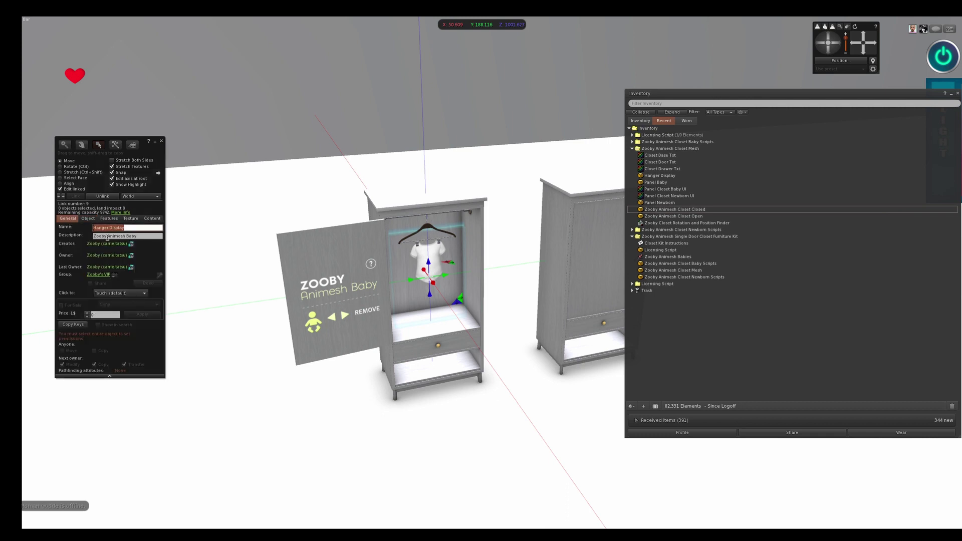
pyautogui.click(162, 141)
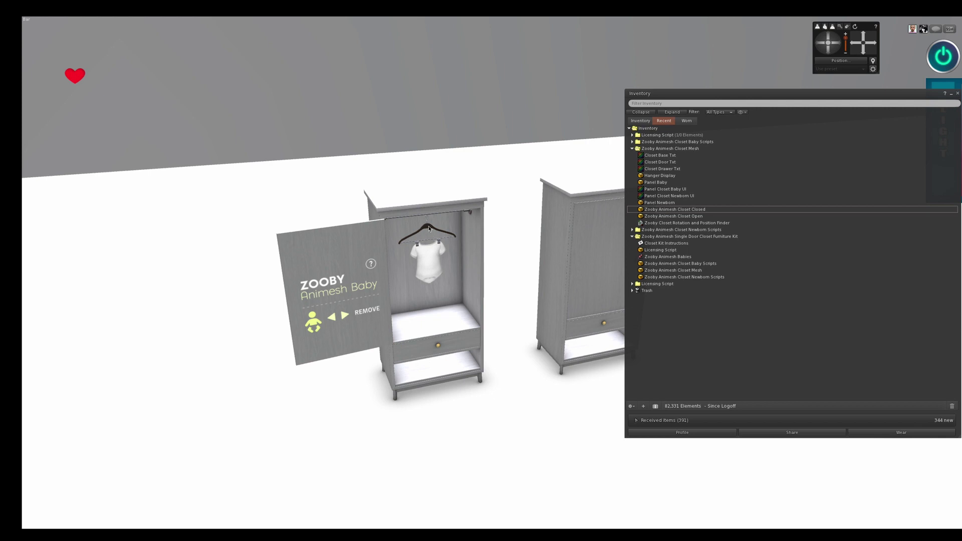
# Edit the open closet again by linked parts and check the names of its door panel and hanger display.
pyautogui.moveTo(451, 214)
pyautogui.keyDown('alt'); pyautogui.mouseDown()
pyautogui.moveTo(455, 166)
pyautogui.moveTo(455, 216)
pyautogui.mouseUp(); pyautogui.keyUp('alt')
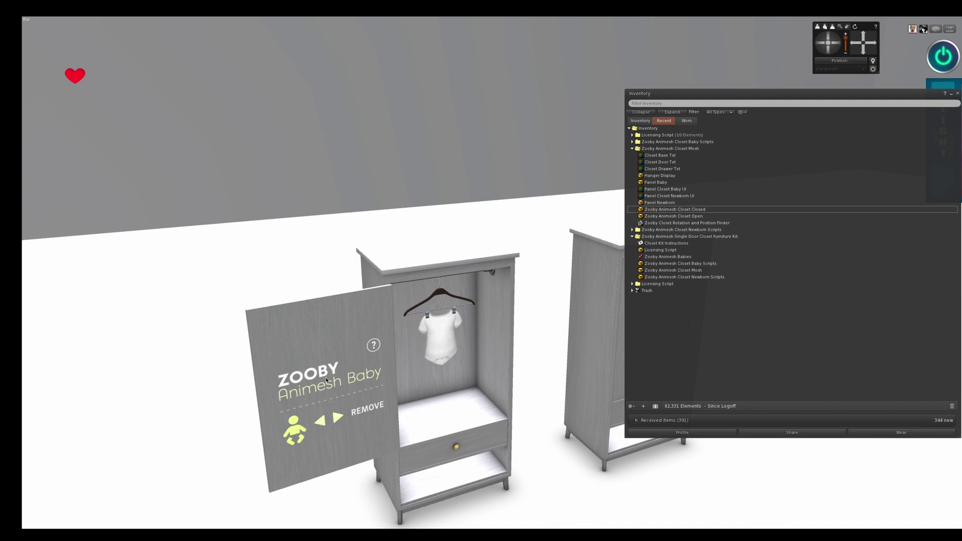
pyautogui.rightClick(326, 380)
pyautogui.click(323, 371)
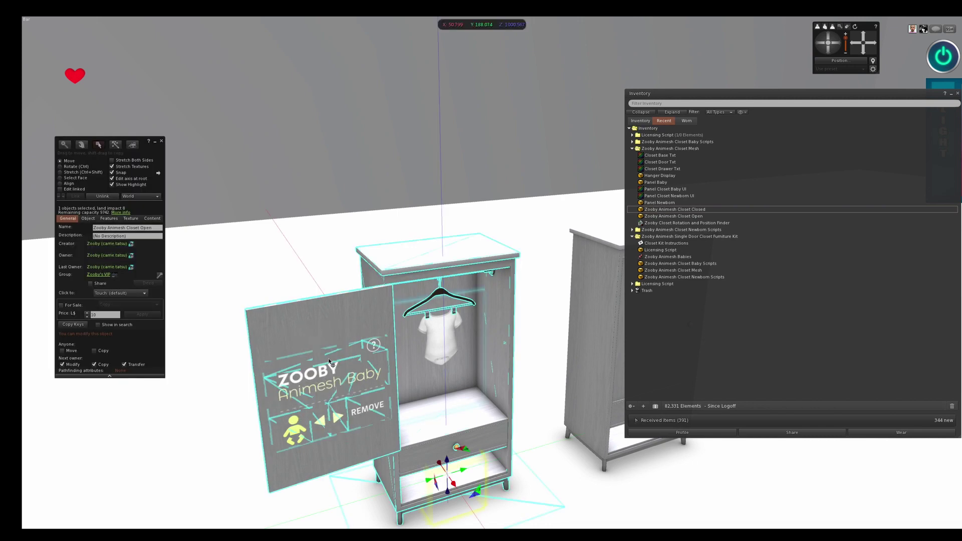
pyautogui.hotkey('ctrl', 'shift', 'l')
pyautogui.click(318, 379)
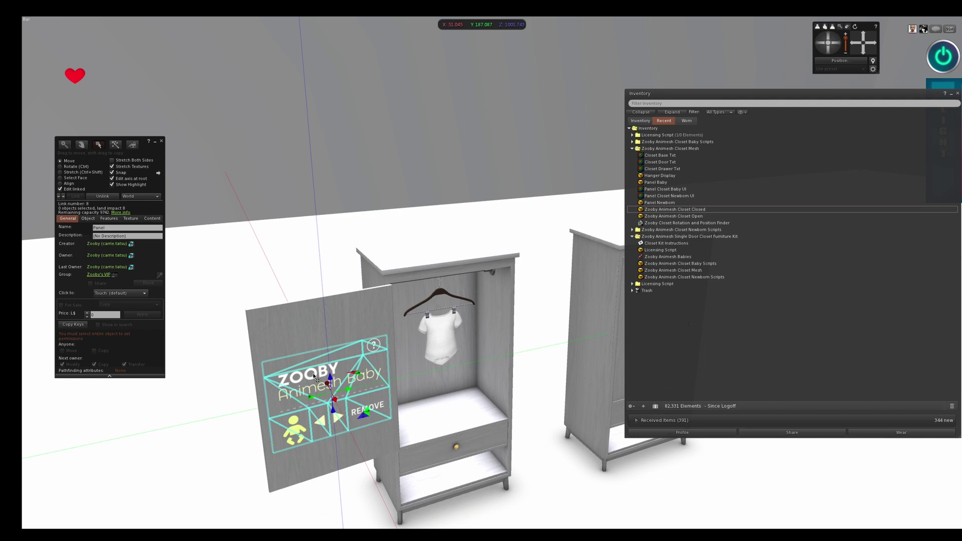
pyautogui.click(436, 329)
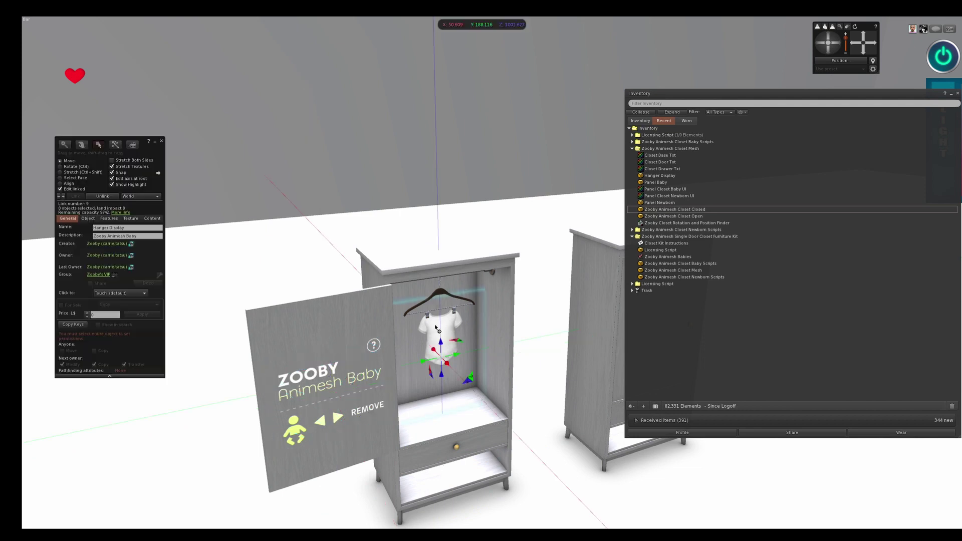
# Inspect the open closet's hanger as a linked part, and check the whole closet's root prim along with its position, size and rotation settings.
pyautogui.click(455, 296)
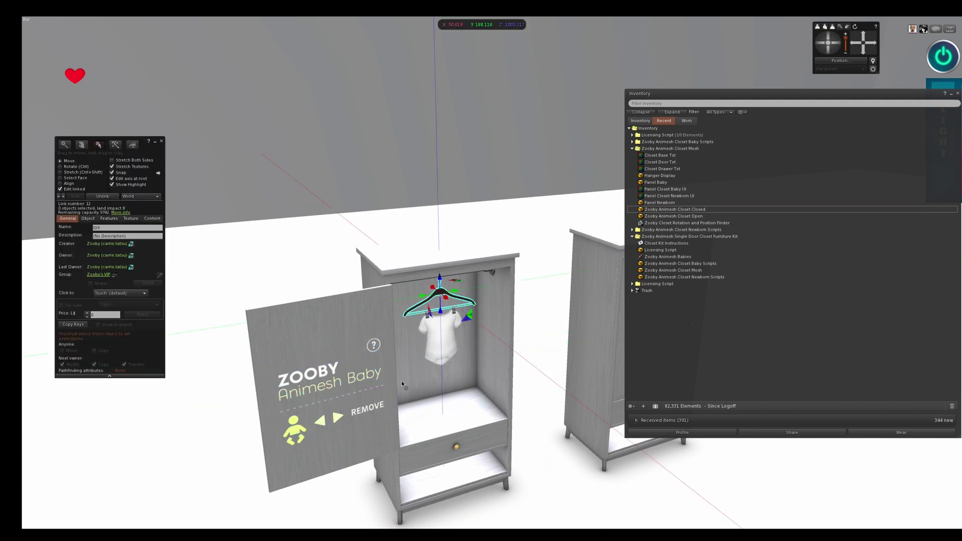
pyautogui.click(162, 144)
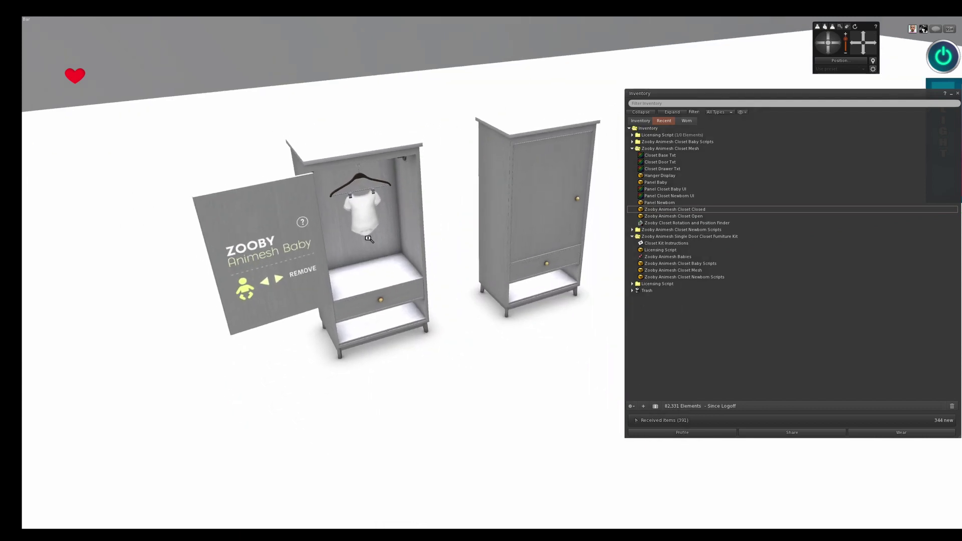
pyautogui.rightClick(369, 237)
pyautogui.click(382, 248)
pyautogui.keyDown('alt'); pyautogui.moveTo(398, 322); pyautogui.dragTo(399, 297); pyautogui.keyUp('alt')
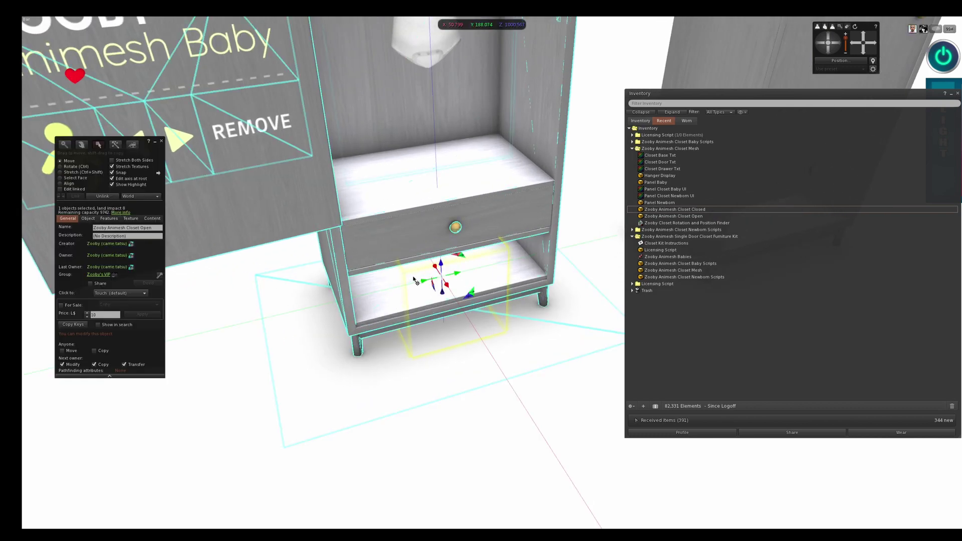
pyautogui.click(88, 219)
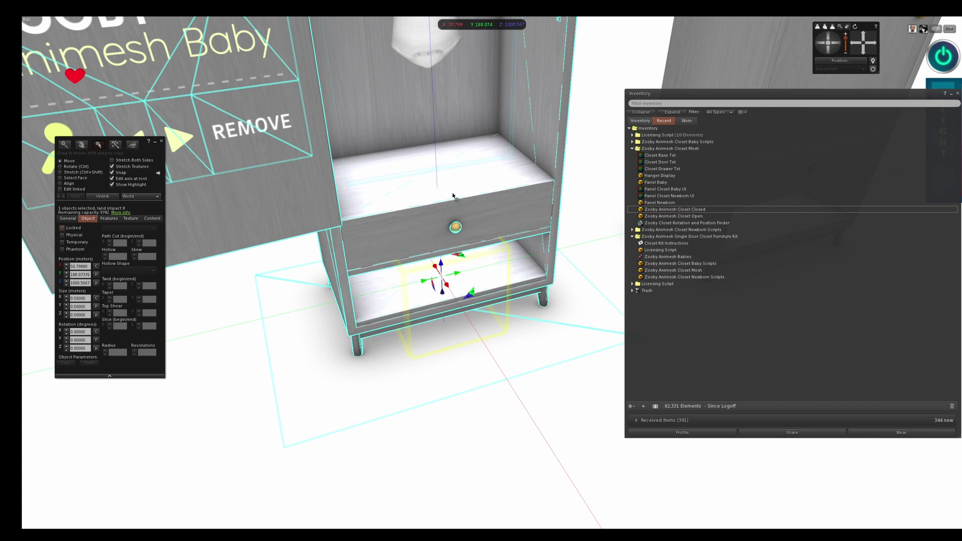
# Try rotating the whole open closet around its vertical axis on the root prim, and undo the rotation.
pyautogui.scroll(-5, 407, 216)
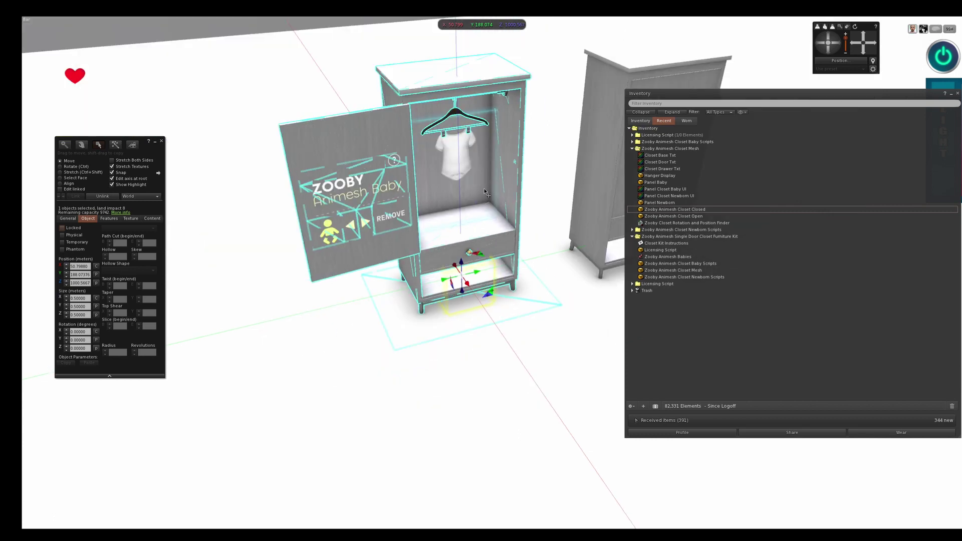
pyautogui.keyDown('ctrl'); pyautogui.moveTo(488, 293); pyautogui.dragTo(441, 305); pyautogui.keyUp('ctrl')
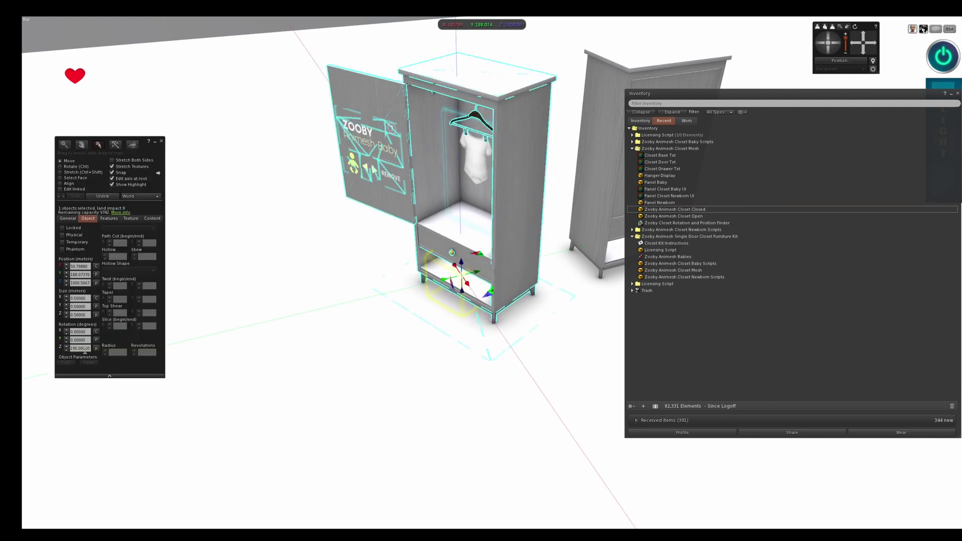
pyautogui.hotkey('ctrl', 'z')
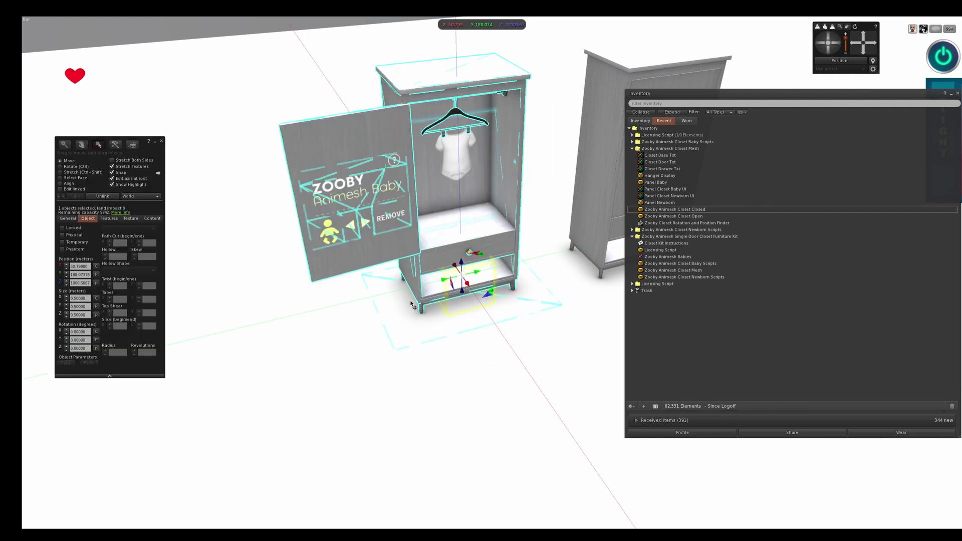
# Move the inventory window clear of the closed closet and check the object names of the open and closed closets.
pyautogui.moveTo(701, 90); pyautogui.dragTo(821, 132)
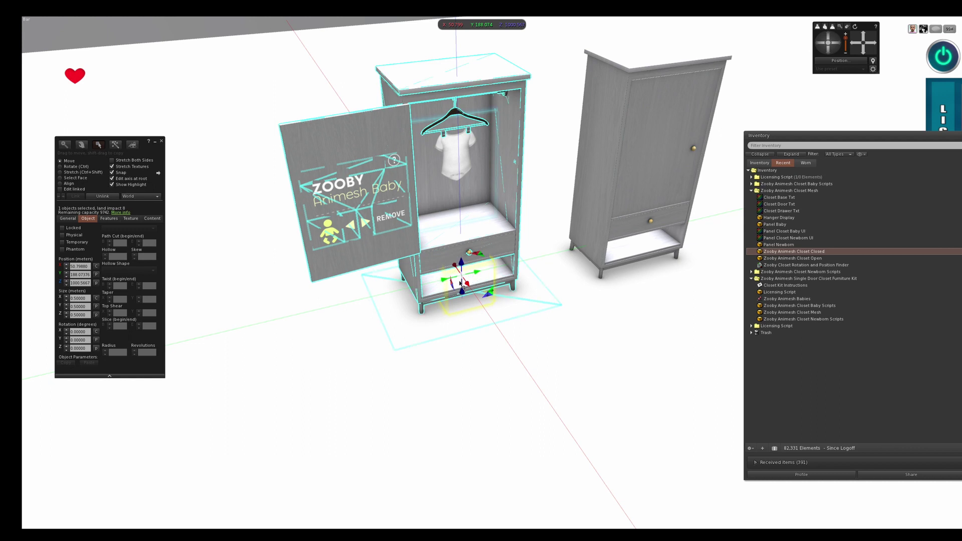
pyautogui.click(68, 218)
pyautogui.click(114, 229)
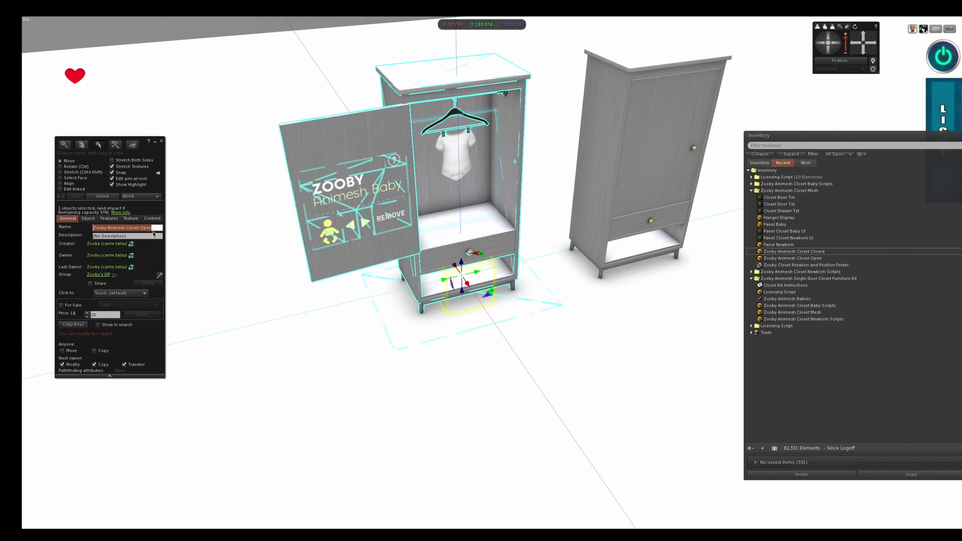
pyautogui.click(596, 184)
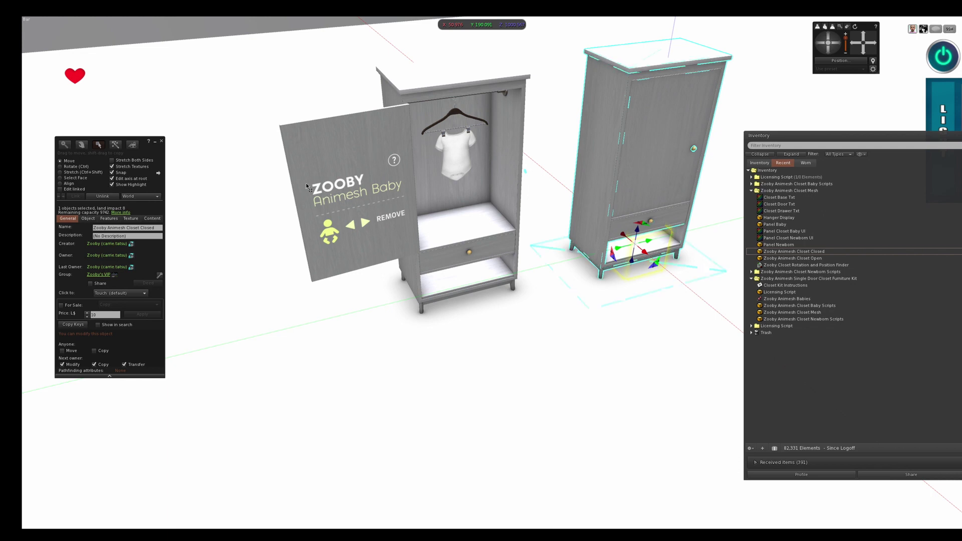
# Turn on linked-part editing, select the open closet's door, and add the Zooby Closet Rotation and Position Finder script to its contents.
pyautogui.click(66, 191)
pyautogui.click(329, 149)
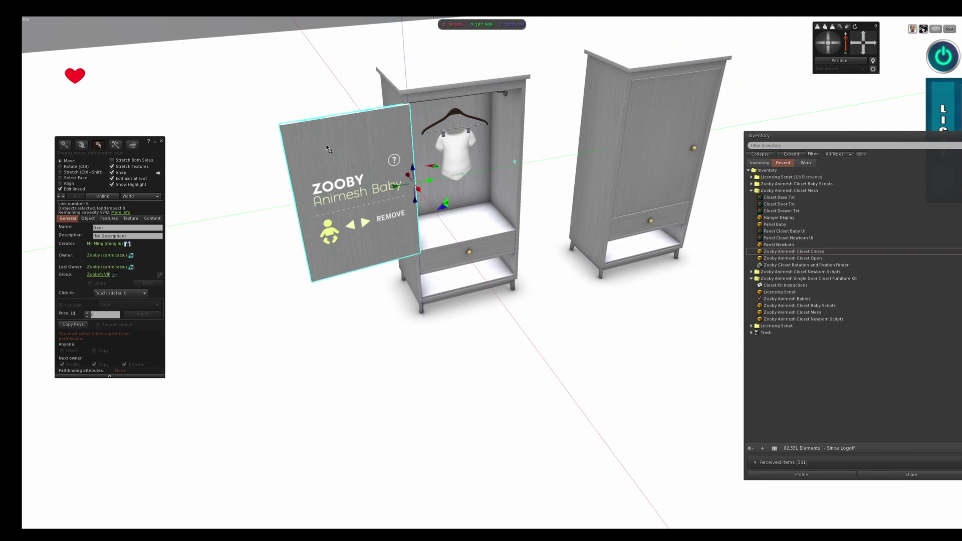
pyautogui.click(793, 267)
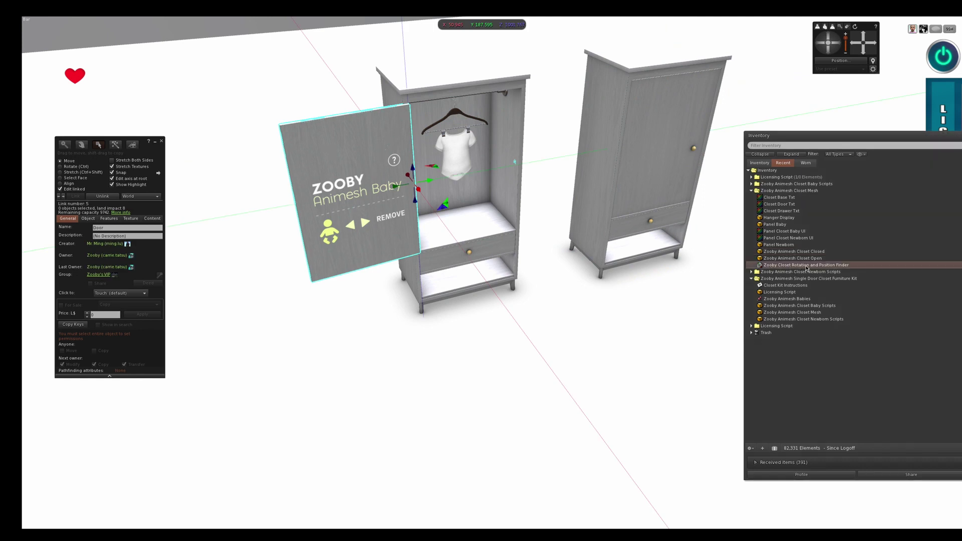
pyautogui.click(152, 219)
pyautogui.moveTo(784, 267); pyautogui.dragTo(133, 303)
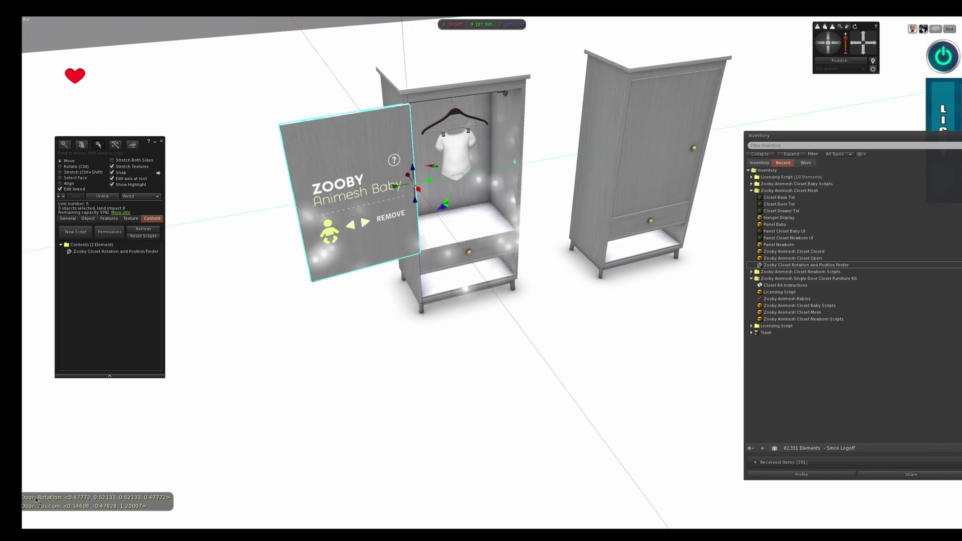
# Open the nearby chat history and copy the open door's newest rotation and position lines.
pyautogui.hotkey('ctrl', 'h')
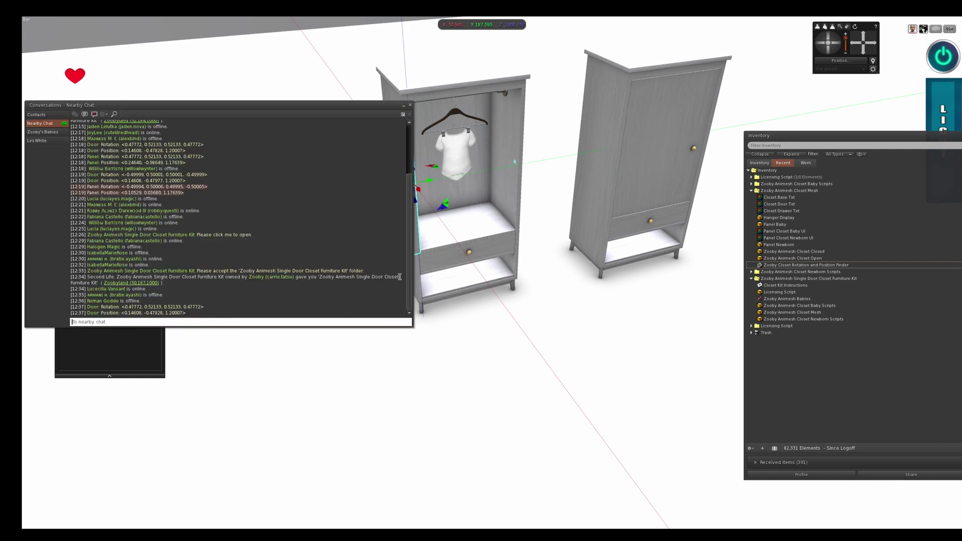
pyautogui.moveTo(201, 315); pyautogui.dragTo(62, 307)
pyautogui.hotkey('ctrl', 'c')
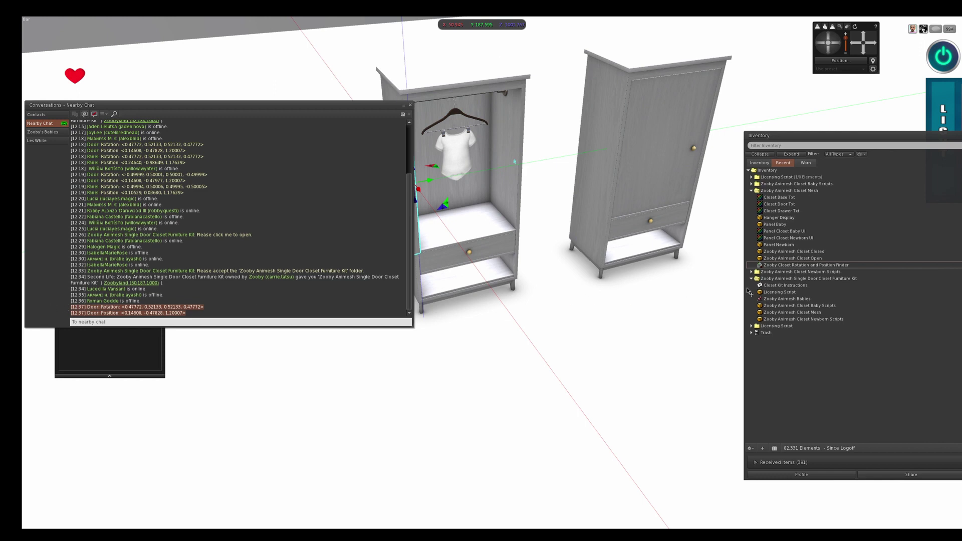
# Create a notecard named Coordinates in the Zooby Animesh Closet Mesh folder.
pyautogui.click(778, 191)
pyautogui.rightClick(778, 191)
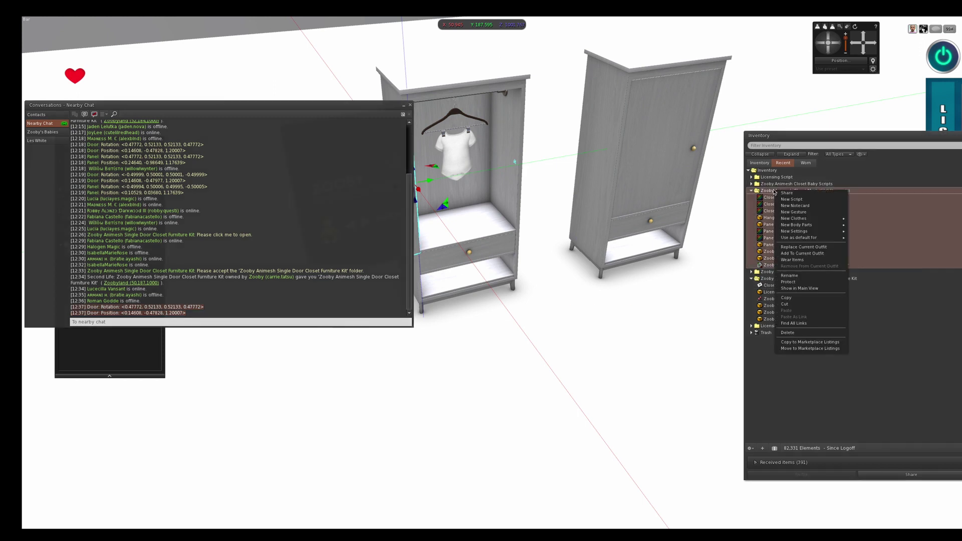
pyautogui.click(794, 205)
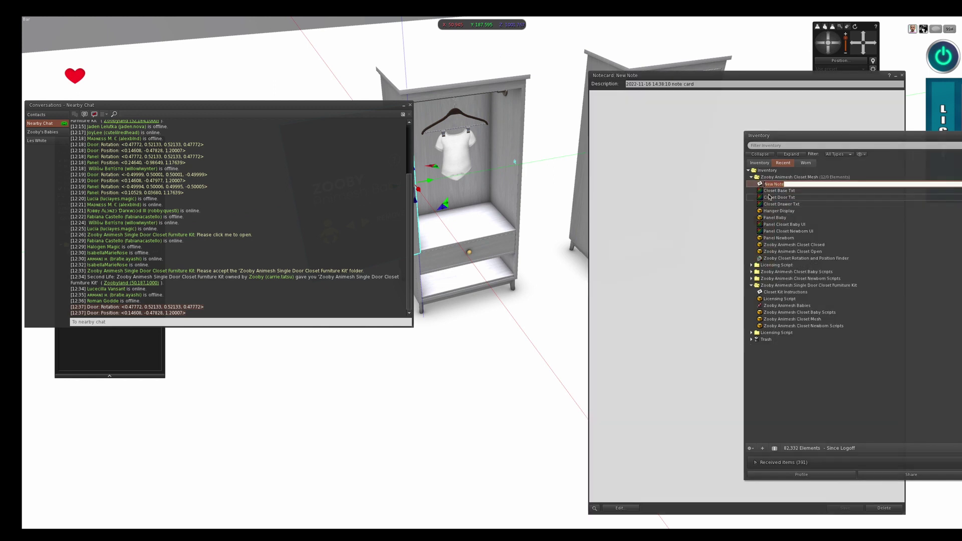
pyautogui.write('Coordinate')
pyautogui.press('Escape')
# Enter the heading DOOR OPEN in the notecard and paste the door's rotation and position lines below it.
pyautogui.click(635, 112)
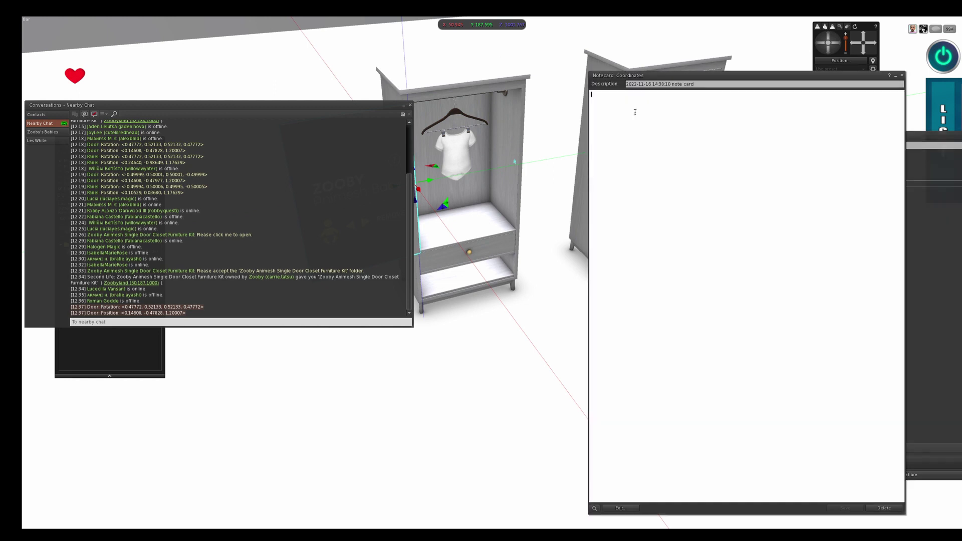
pyautogui.write('Doo')
pyautogui.press('Return')
pyautogui.hotkey('ctrl', 'v')
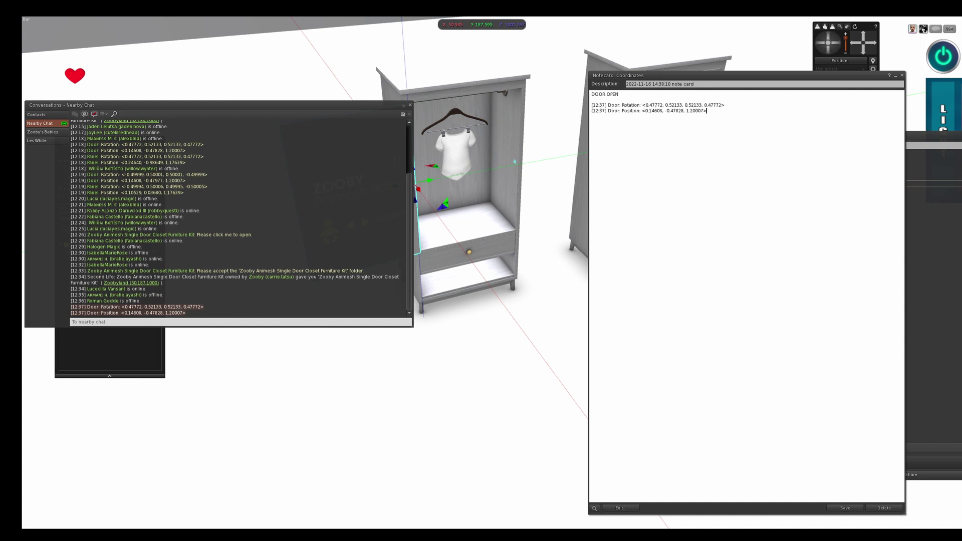
# Move the notecard and chat windows aside, and add the Rotation and Position Finder script to the open door's UI panel.
pyautogui.moveTo(686, 76); pyautogui.dragTo(565, 319)
pyautogui.moveTo(353, 107); pyautogui.dragTo(376, 287)
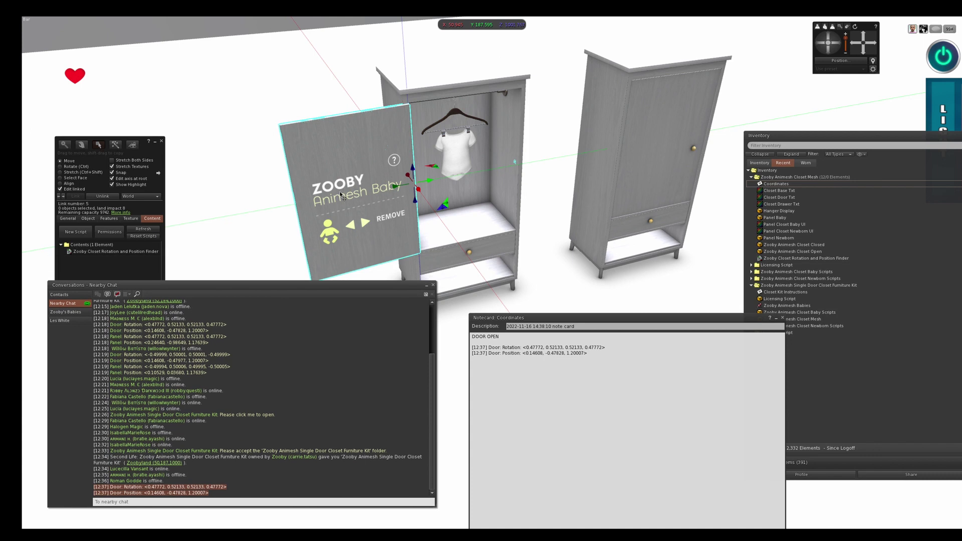
pyautogui.click(785, 259)
pyautogui.moveTo(786, 259); pyautogui.dragTo(115, 281)
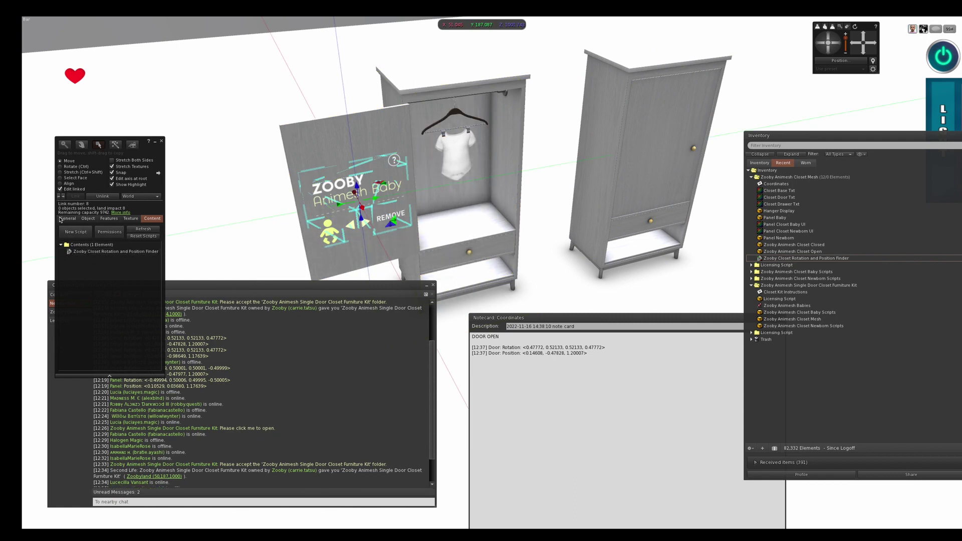
pyautogui.click(70, 221)
pyautogui.click(158, 221)
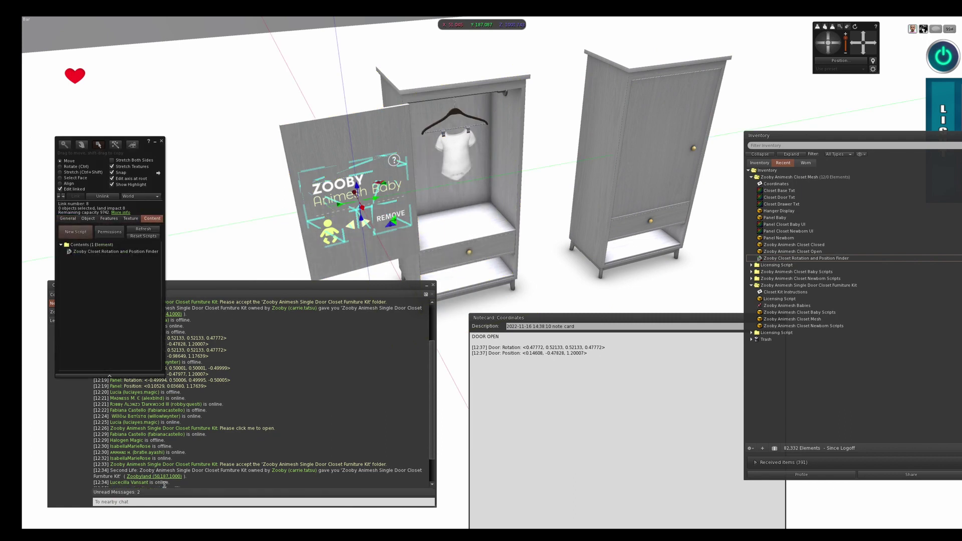
# Copy the open panel's rotation and position lines from chat into the notecard, add the heading DOOR CLOSED, and save.
pyautogui.scroll(-2, 227, 442)
pyautogui.moveTo(215, 493); pyautogui.dragTo(104, 487)
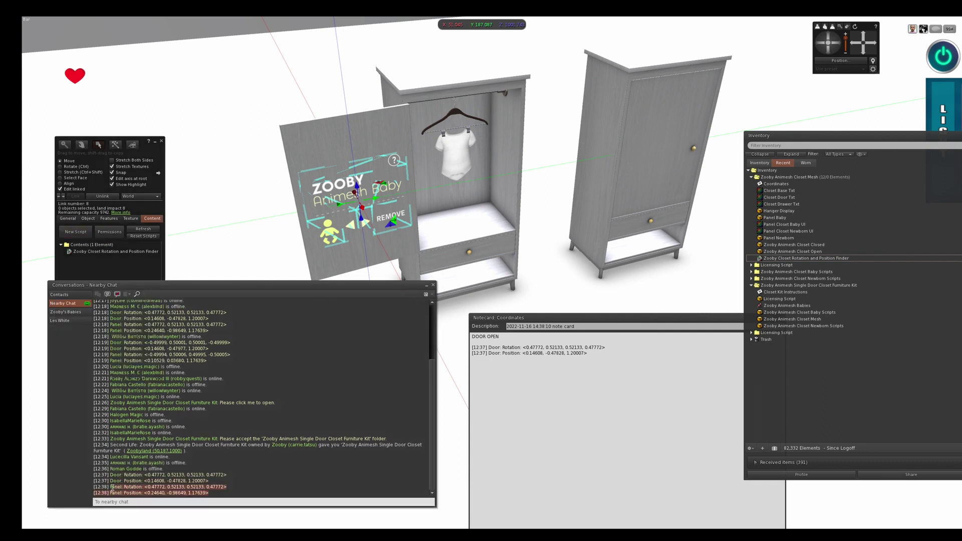
pyautogui.click(530, 363)
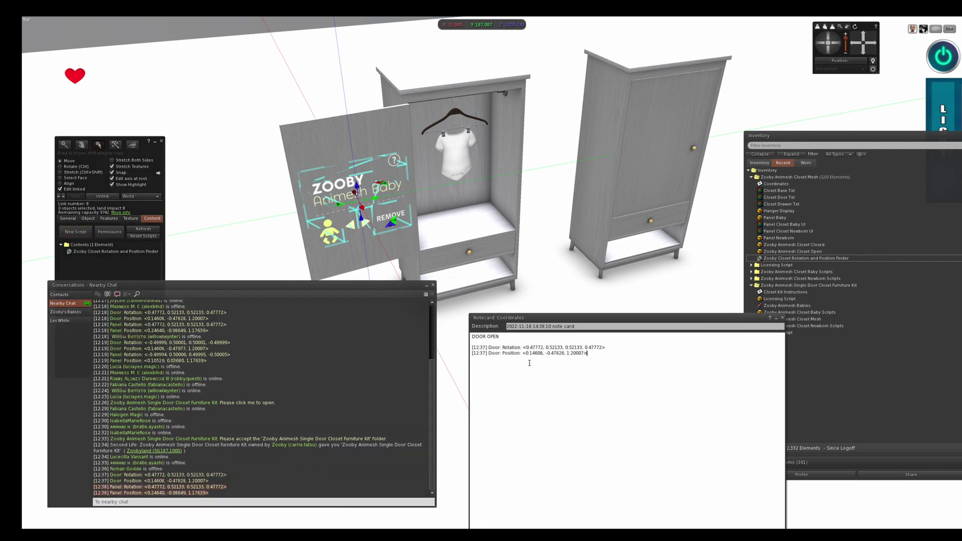
pyautogui.press('Return')
pyautogui.write('[12:38] Panel: Rotation: <0.47772, 0.52133, 0.52133, 0.47772> [12:38] Panel: Position: <0.24640, -0.98649, 1.17639>')
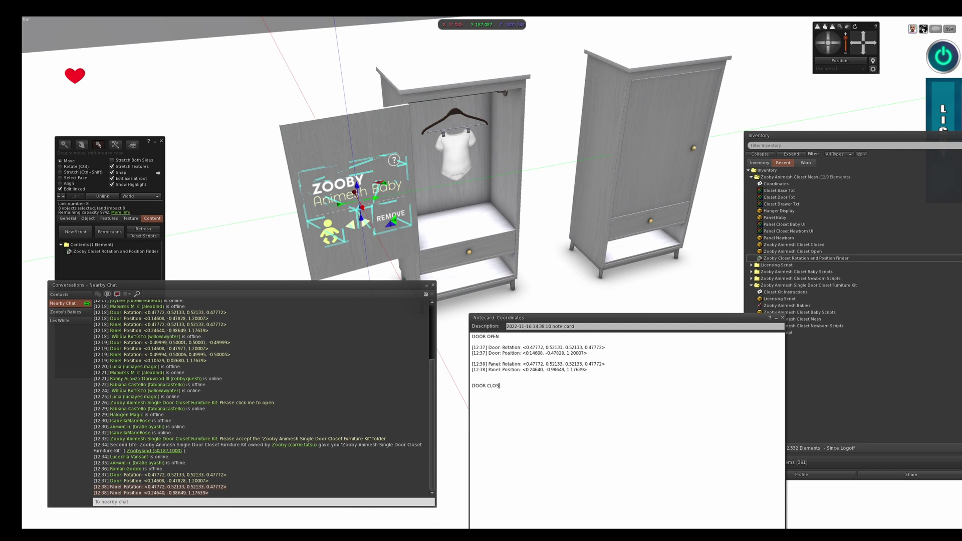
pyautogui.hotkey('ctrl', 's')
# Move the closed closet's base away from its door, and add the Rotation and Position Finder script to the door.
pyautogui.click(612, 116)
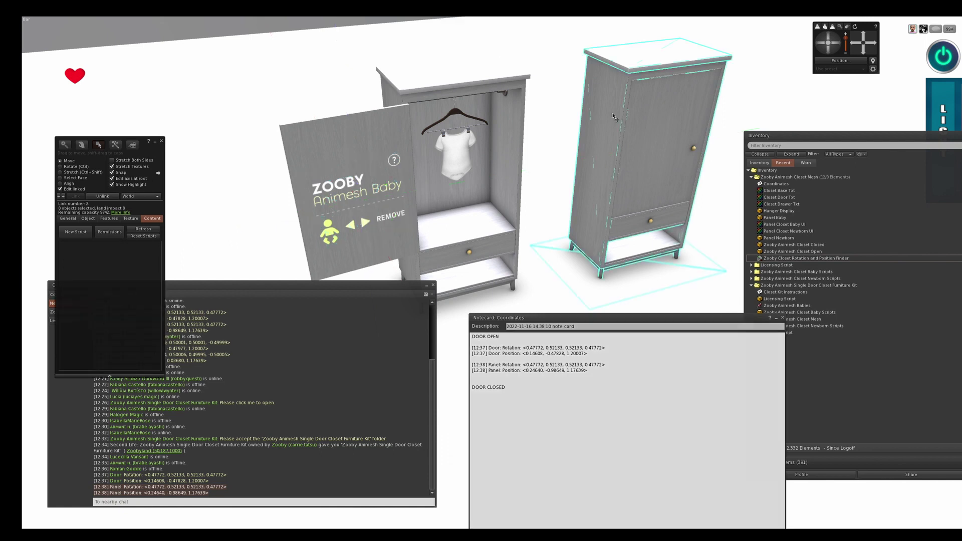
pyautogui.press('Escape')
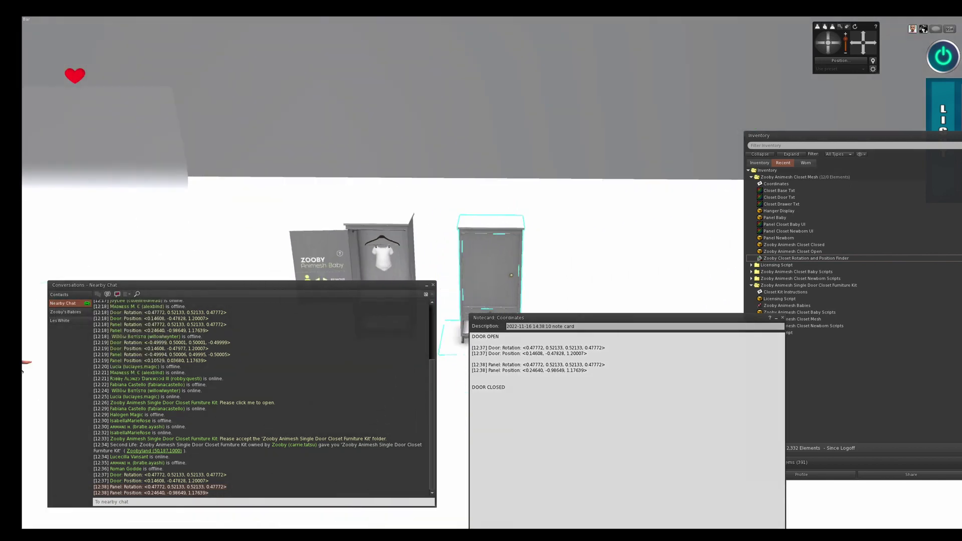
pyautogui.keyDown('alt'); pyautogui.moveTo(512, 285); pyautogui.dragTo(609, 249); pyautogui.keyUp('alt')
pyautogui.click(512, 261)
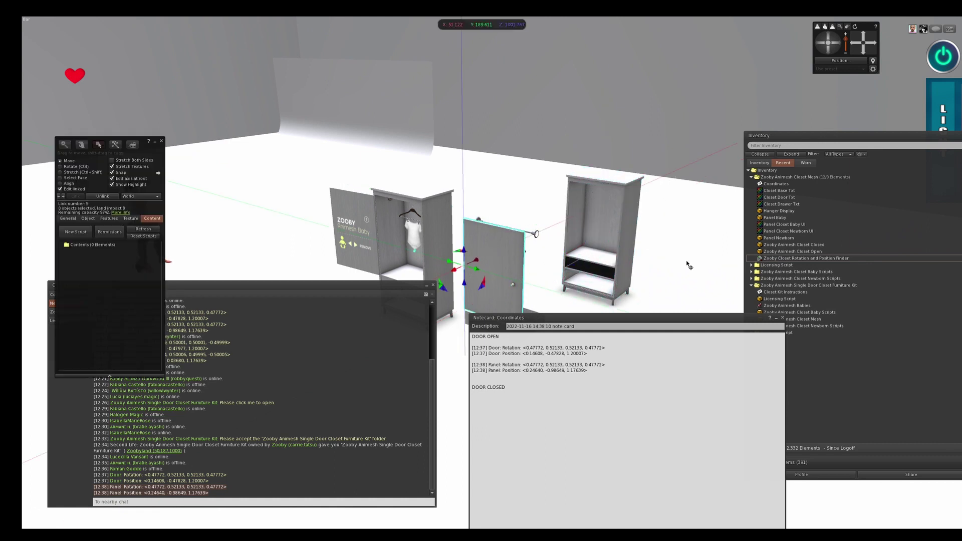
pyautogui.moveTo(772, 261); pyautogui.dragTo(111, 301)
# Copy the closed door's rotation and position lines from chat into the notecard under DOOR CLOSED.
pyautogui.moveTo(215, 493); pyautogui.dragTo(95, 487)
pyautogui.hotkey('ctrl', 'c')
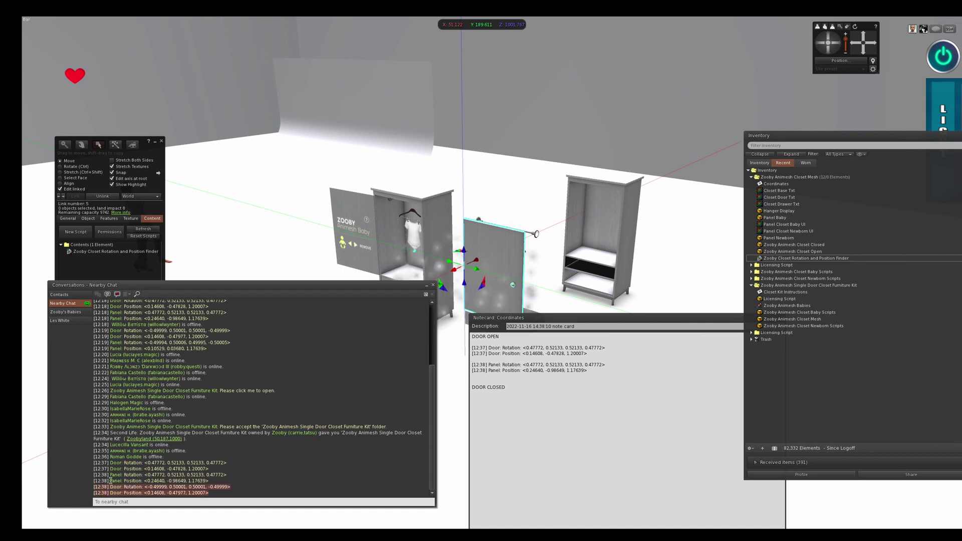
pyautogui.click(489, 396)
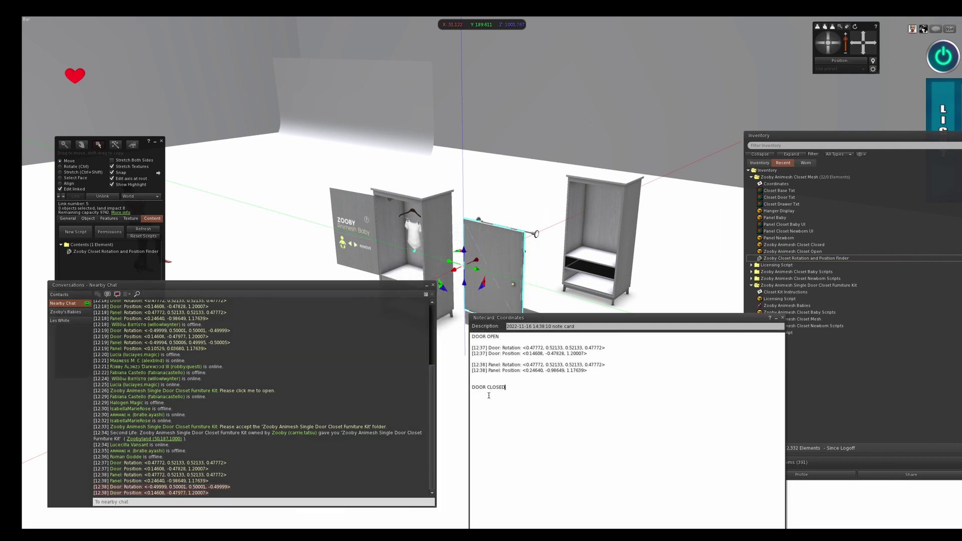
pyautogui.press('Return')
pyautogui.press('Return')
pyautogui.hotkey('ctrl', 'v')
# Select the UI panel on the inside of the closed door and add the Rotation and Position Finder script to it.
pyautogui.keyDown('alt'); pyautogui.moveTo(501, 299); pyautogui.dragTo(476, 263); pyautogui.keyUp('alt')
pyautogui.click(476, 262)
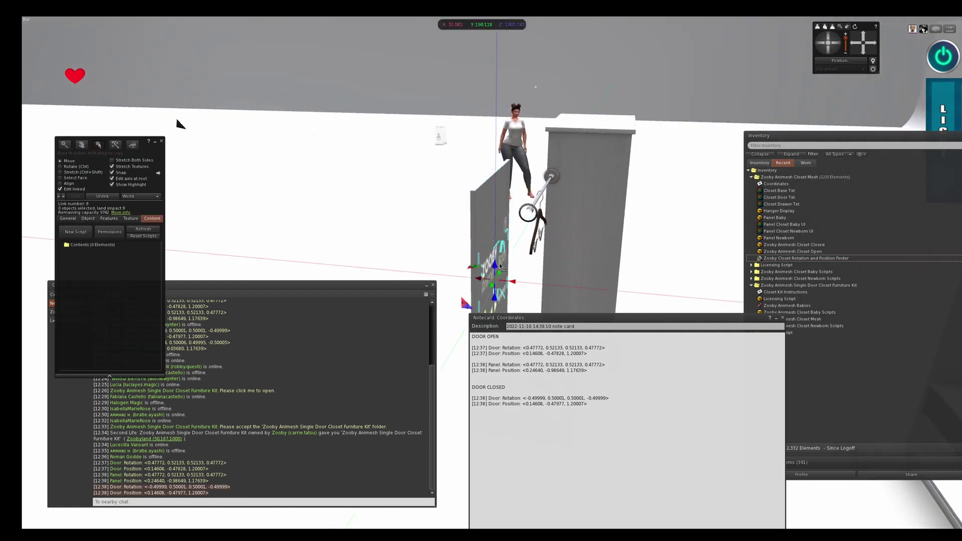
pyautogui.moveTo(780, 260); pyautogui.dragTo(92, 279)
# Copy the closed panel's rotation and position lines from chat into the notecard below the closed door's lines.
pyautogui.moveTo(215, 494); pyautogui.dragTo(71, 486)
pyautogui.hotkey('ctrl', 'c')
pyautogui.click(528, 411)
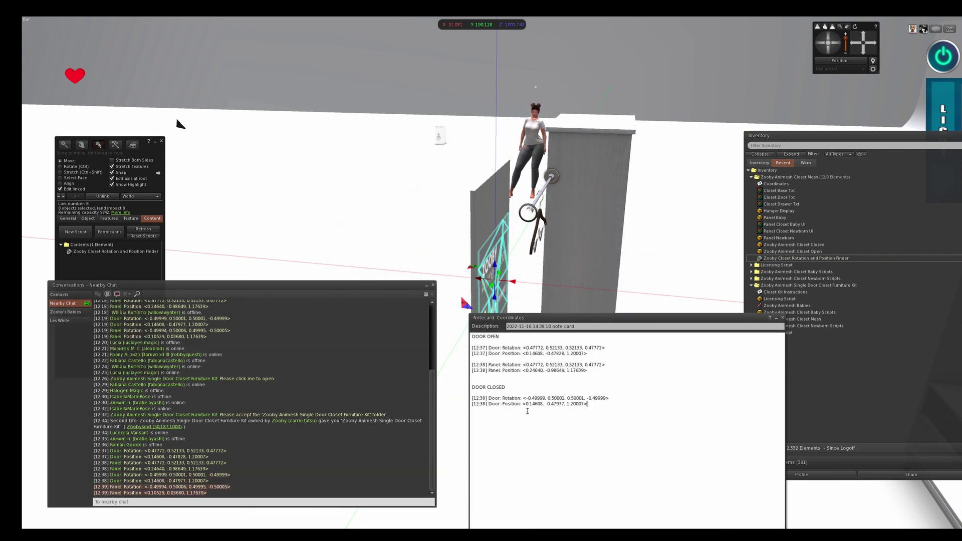
pyautogui.press('Return')
pyautogui.press('Return')
pyautogui.hotkey('ctrl', 'v')
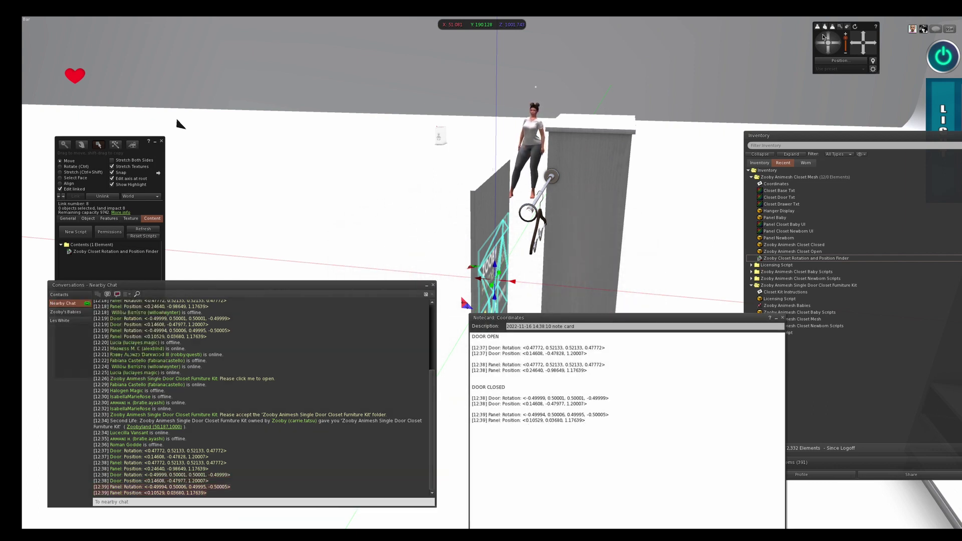
# Select the closed closet's displaced base and undo its move to put it back behind the door.
pyautogui.click(824, 43)
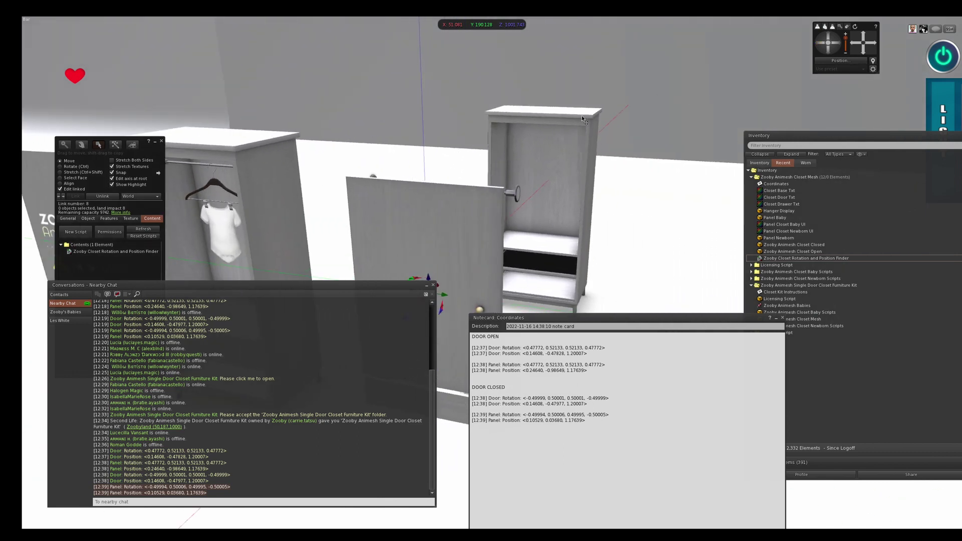
pyautogui.click(575, 142)
pyautogui.hotkey('ctrl', 'z')
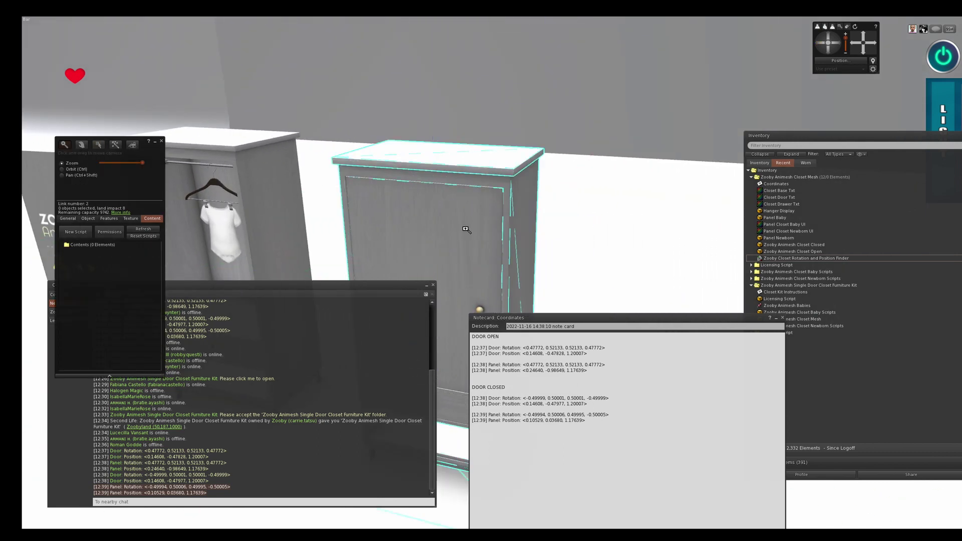
# Save the Coordinates notecard, then close it and the chat window.
pyautogui.keyDown('alt'); pyautogui.moveTo(468, 227); pyautogui.dragTo(513, 266); pyautogui.keyUp('alt')
pyautogui.moveTo(570, 320); pyautogui.dragTo(553, 43)
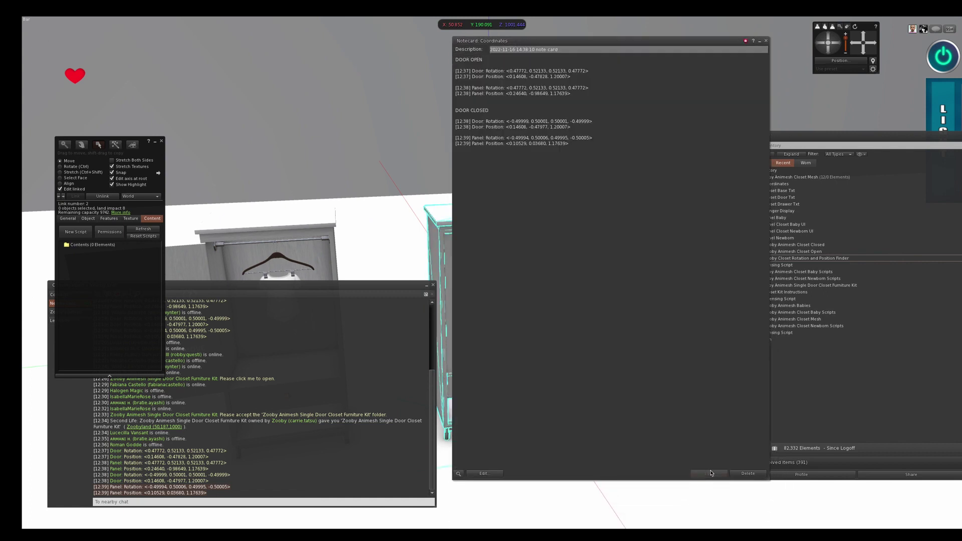
pyautogui.click(433, 285)
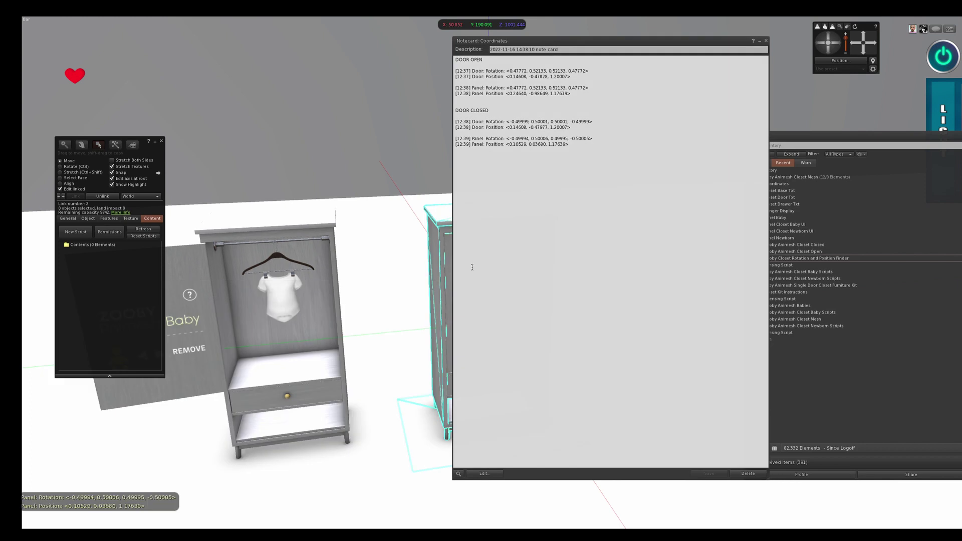
pyautogui.click(766, 41)
# Open the Zooby Closet Door Offsets script from the Zooby Animesh Closet Baby Scripts folder.
pyautogui.click(751, 177)
pyautogui.click(751, 190)
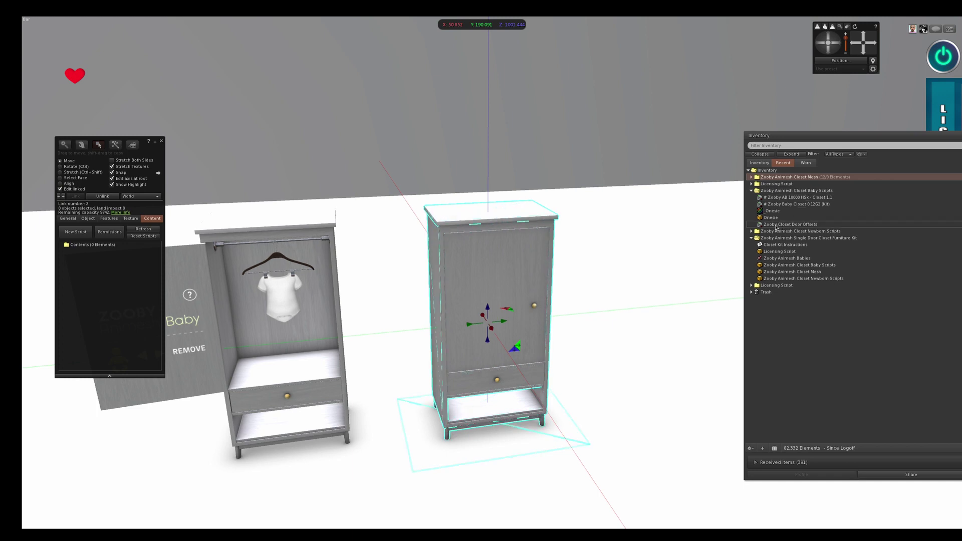
pyautogui.click(779, 228)
pyautogui.doubleClick(779, 226)
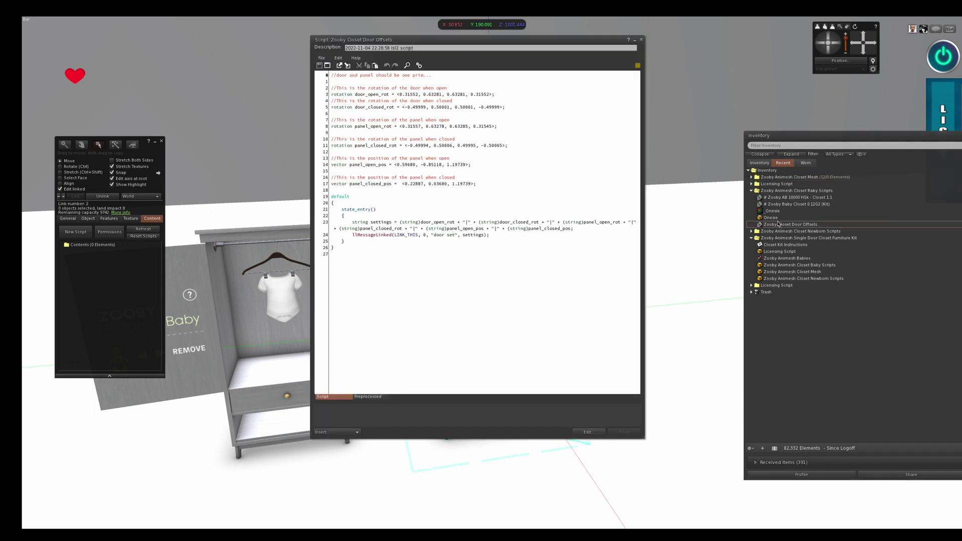
# Reopen the Coordinates notecard from the Closet Mesh folder and arrange it side by side with the Door Offsets script.
pyautogui.click(761, 163)
pyautogui.click(783, 164)
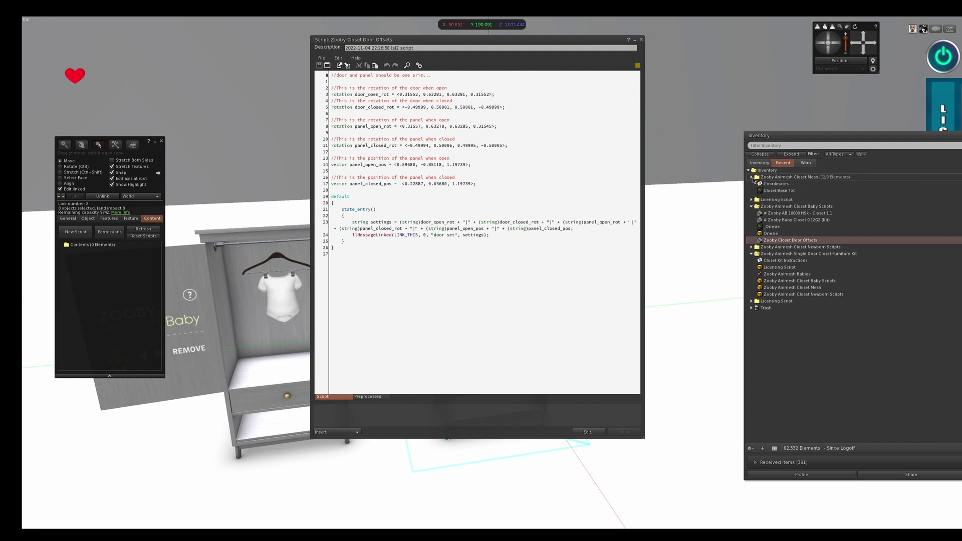
pyautogui.doubleClick(768, 184)
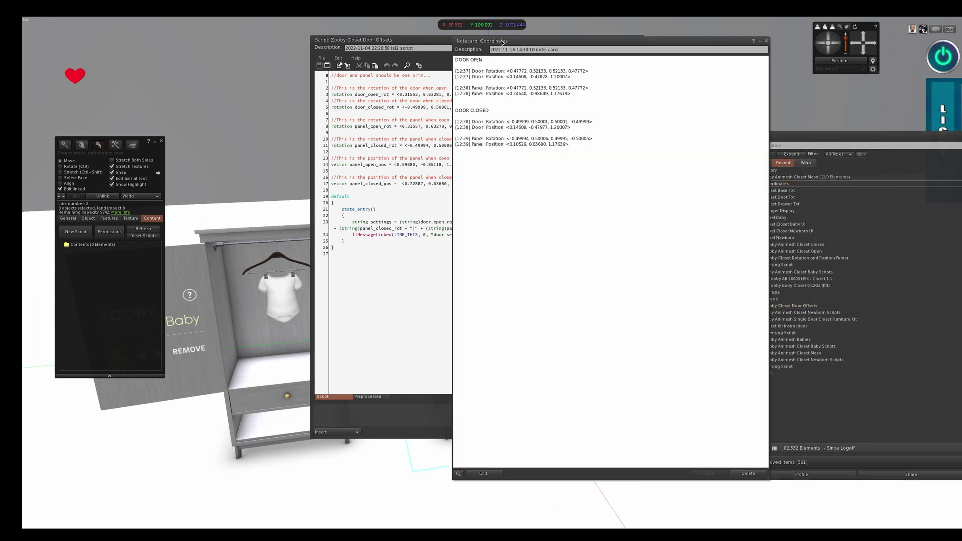
pyautogui.moveTo(491, 40); pyautogui.dragTo(149, 118)
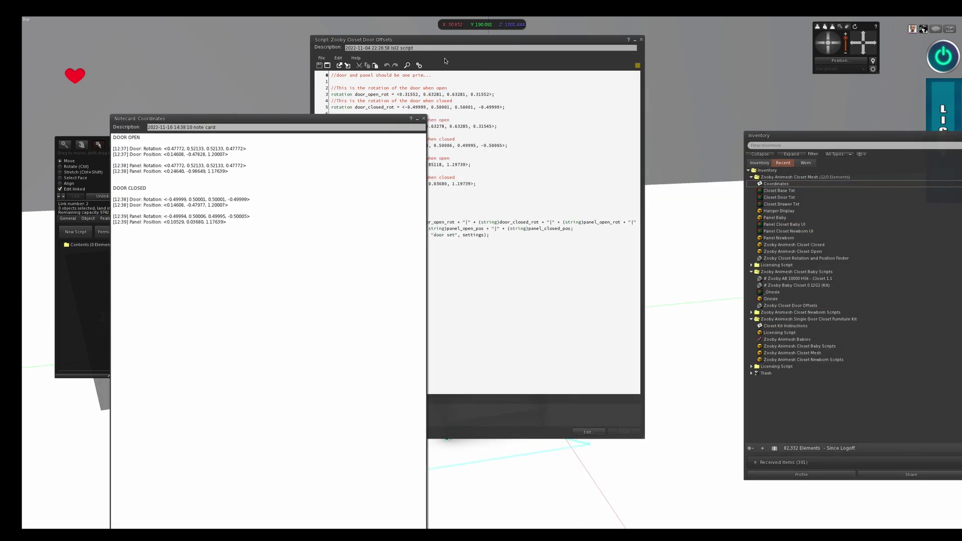
pyautogui.moveTo(431, 42); pyautogui.dragTo(549, 119)
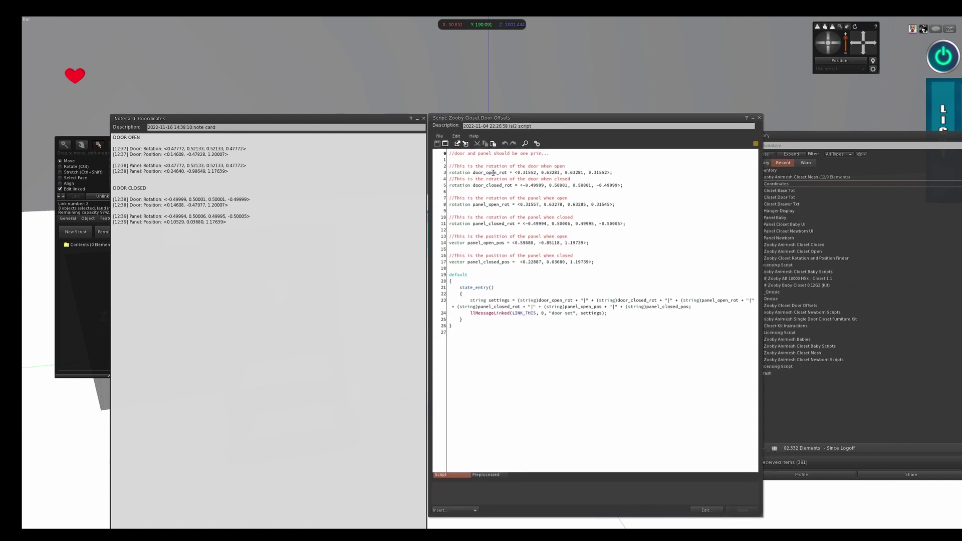
# Copy the door rotations from the notecard into the script: door_open_rot <0.47772, 0.52133, 0.52133, 0.47772> and door_closed_rot <-0.49999, 0.50001, 0.50001, -0.49999>.
pyautogui.moveTo(164, 149); pyautogui.dragTo(253, 150)
pyautogui.hotkey('ctrl', 'c')
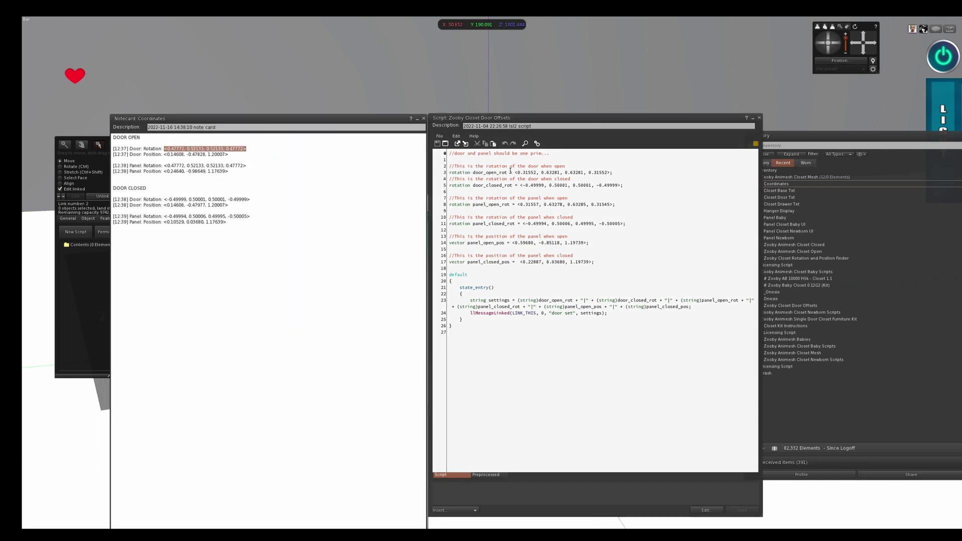
pyautogui.moveTo(514, 172); pyautogui.dragTo(605, 172)
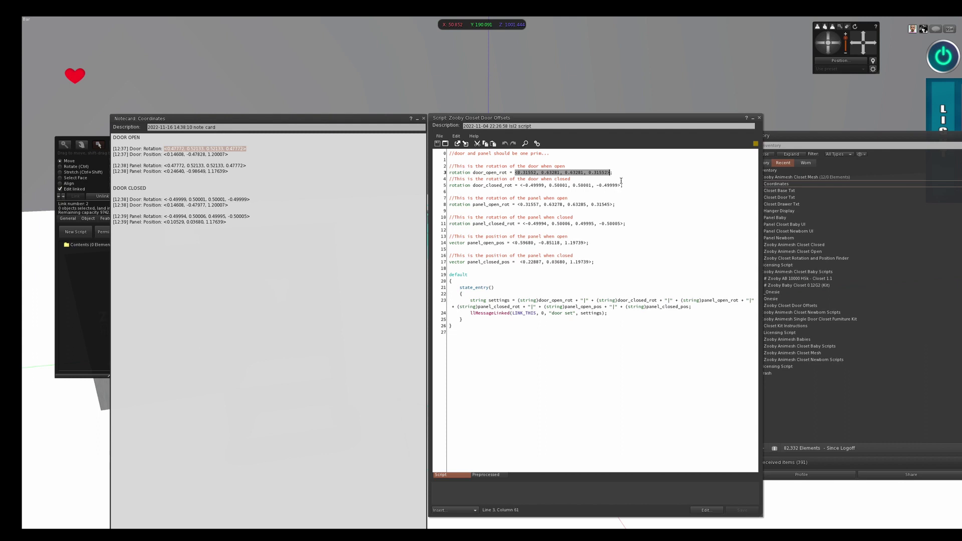
pyautogui.hotkey('ctrl', 'v')
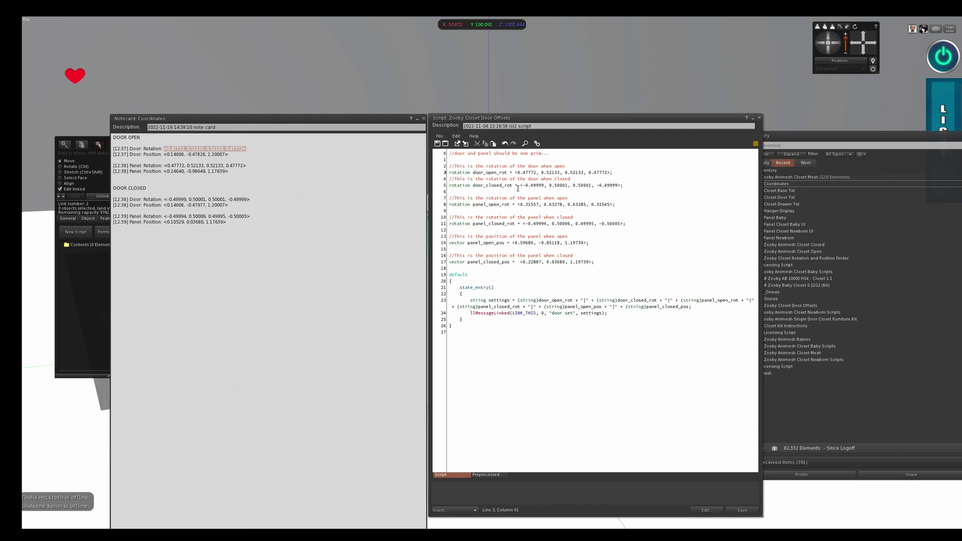
pyautogui.click(165, 201)
pyautogui.moveTo(165, 199); pyautogui.dragTo(267, 198)
pyautogui.hotkey('ctrl', 'c')
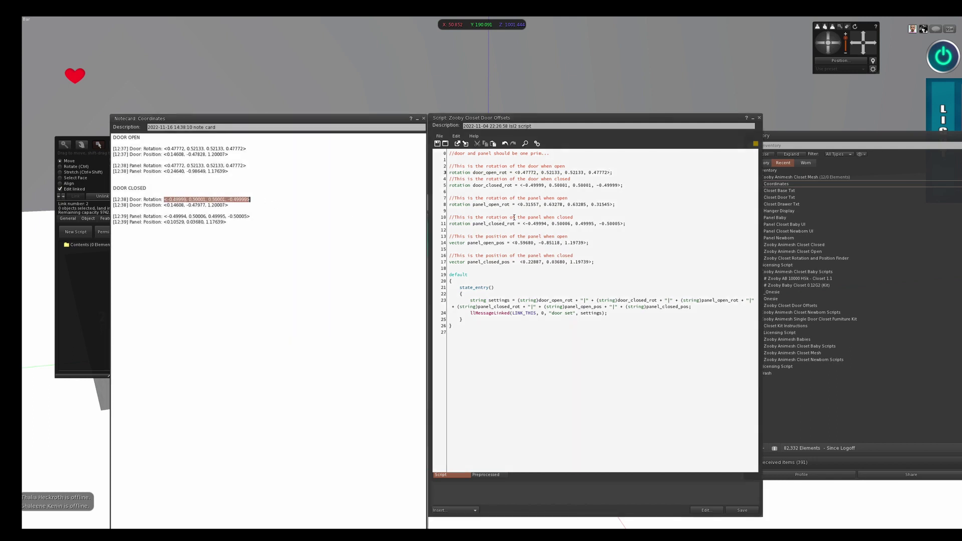
pyautogui.moveTo(521, 186); pyautogui.dragTo(617, 187)
pyautogui.hotkey('ctrl', 'v')
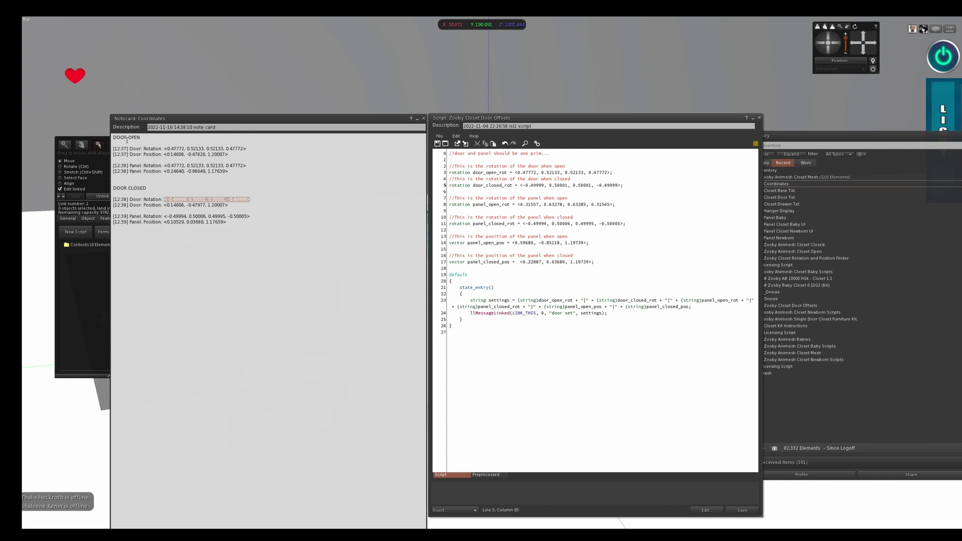
# Copy the panel rotations from the notecard into the script: panel_open_rot <0.47772, 0.52133, 0.52133, 0.47772> and panel_closed_rot <-0.49994, 0.50006, 0.49995, -0.50005>.
pyautogui.moveTo(164, 166); pyautogui.dragTo(258, 164)
pyautogui.hotkey('ctrl', 'c')
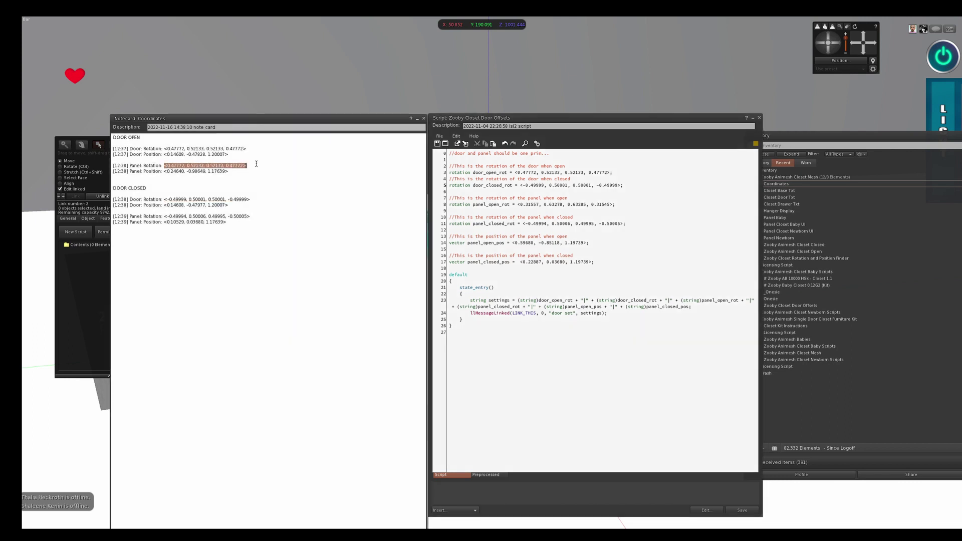
pyautogui.moveTo(517, 205); pyautogui.dragTo(598, 208)
pyautogui.hotkey('ctrl', 'v')
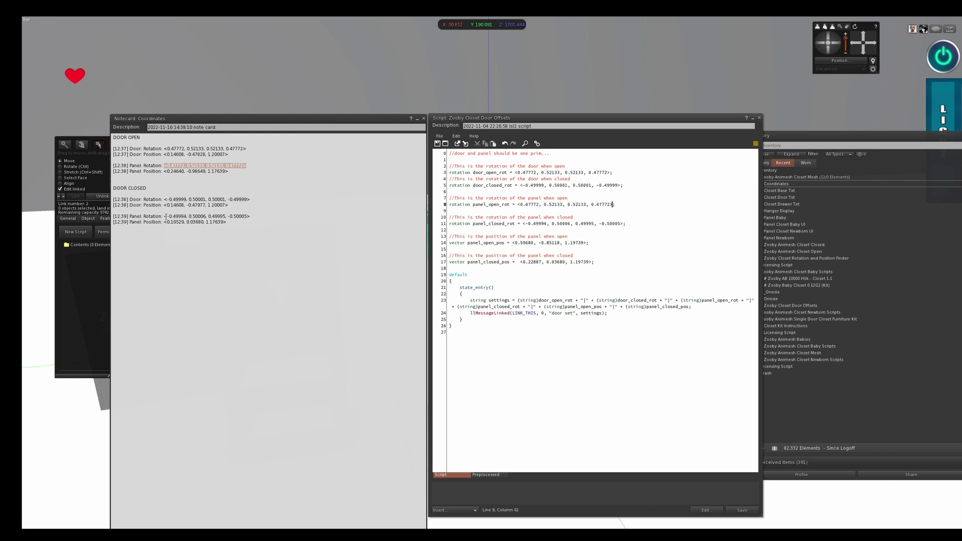
pyautogui.moveTo(165, 216); pyautogui.dragTo(257, 217)
pyautogui.hotkey('ctrl', 'c')
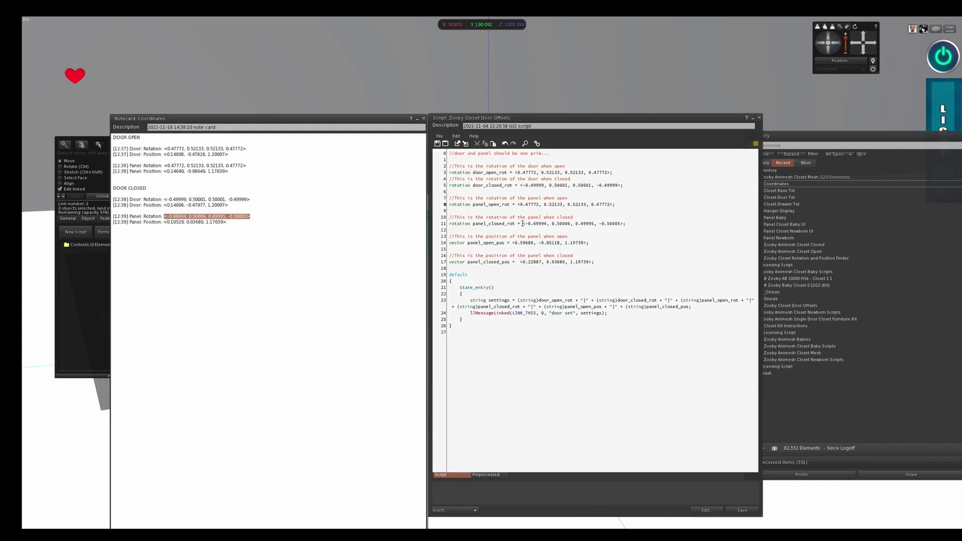
pyautogui.moveTo(523, 224); pyautogui.dragTo(611, 226)
pyautogui.hotkey('ctrl', 'v')
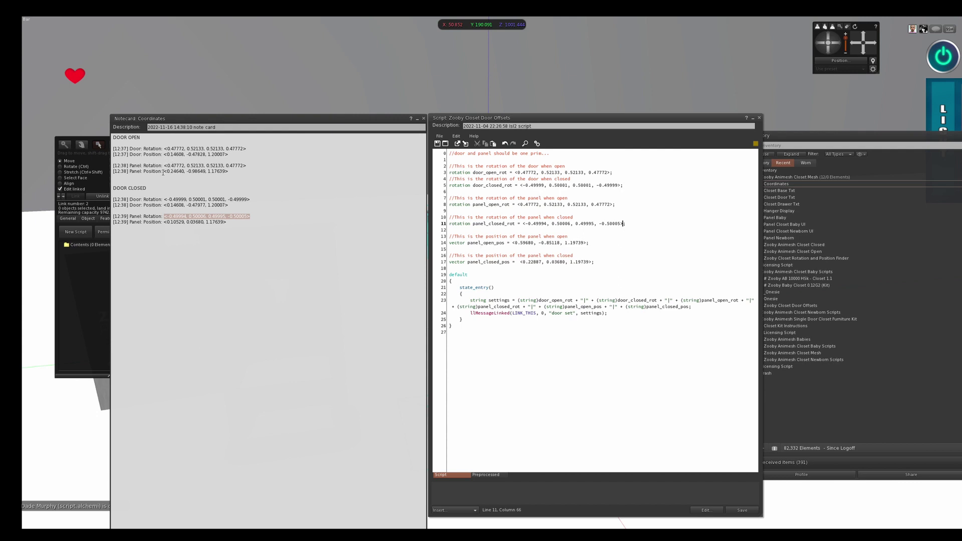
# Copy the panel positions from the notecard into the script: panel_open_pos <0.24640, -0.98649, 1.17639> and panel_closed_pos <0.10529, 0.03680, 1.17639>.
pyautogui.moveTo(164, 172); pyautogui.dragTo(235, 177)
pyautogui.hotkey('ctrl', 'c')
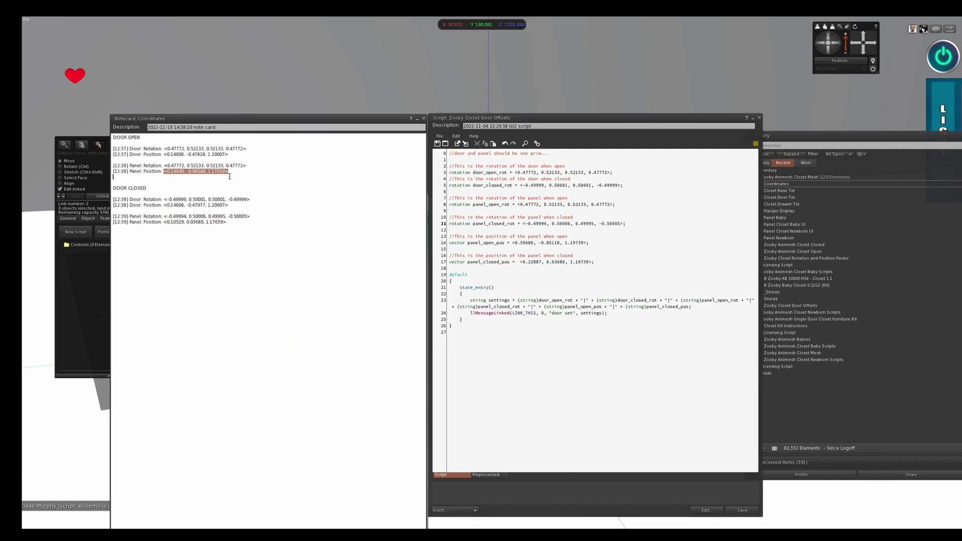
pyautogui.click(513, 243)
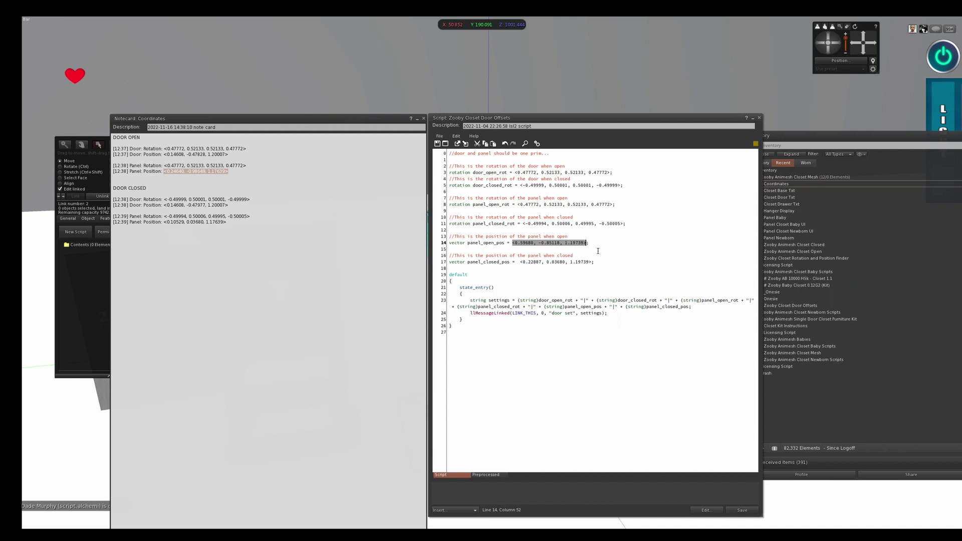
pyautogui.hotkey('ctrl', 'v')
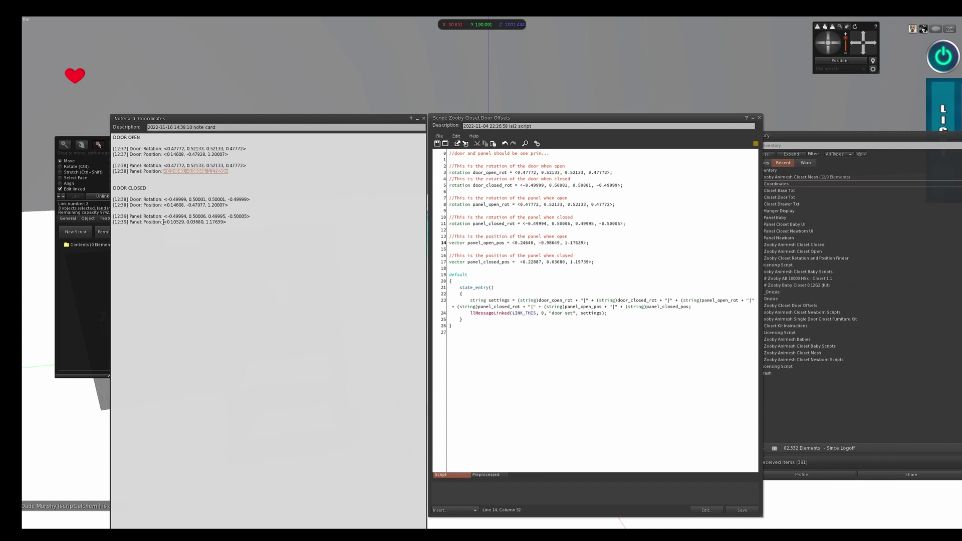
pyautogui.moveTo(163, 222); pyautogui.dragTo(227, 223)
pyautogui.hotkey('ctrl', 'c')
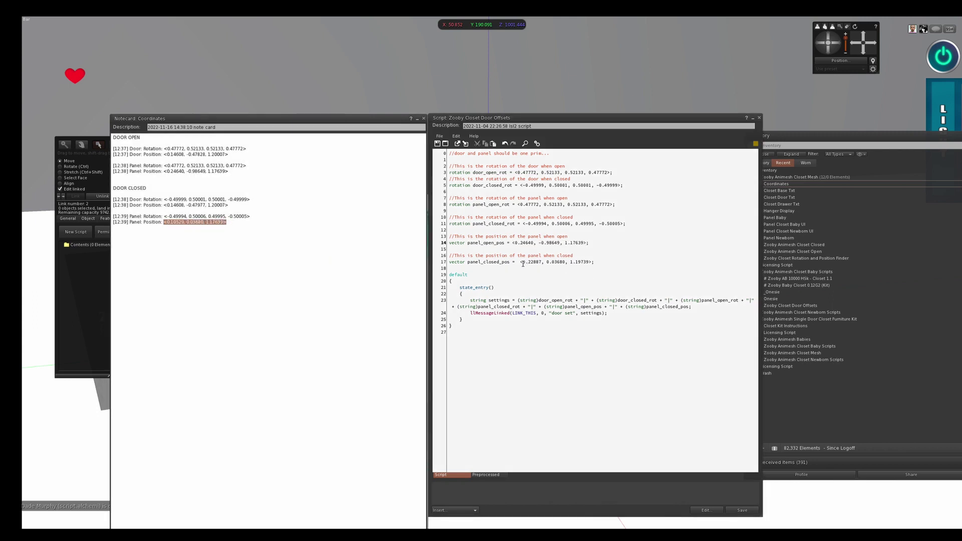
pyautogui.moveTo(522, 263); pyautogui.dragTo(536, 262)
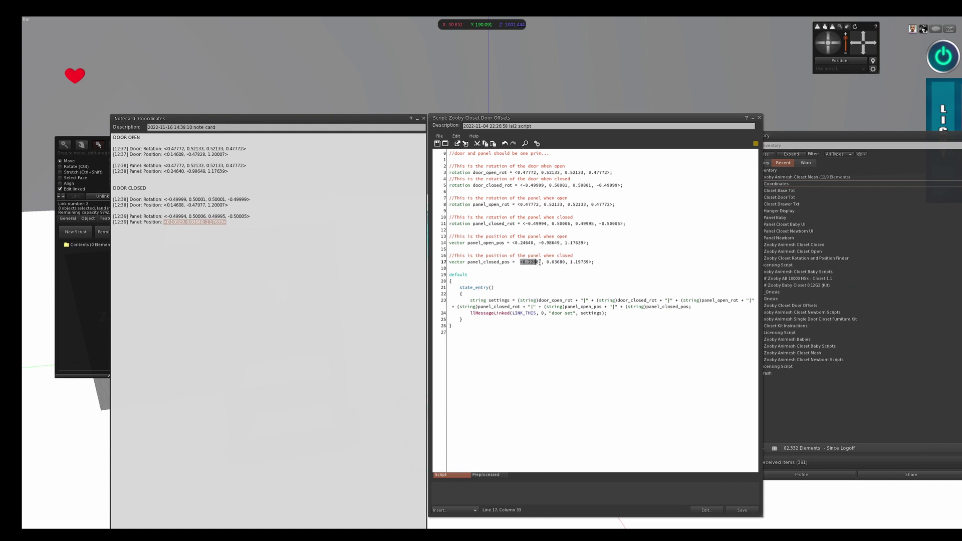
pyautogui.hotkey('ctrl', 'v')
# Save the Door Offsets script, then close it and the Coordinates notecard.
pyautogui.click(743, 510)
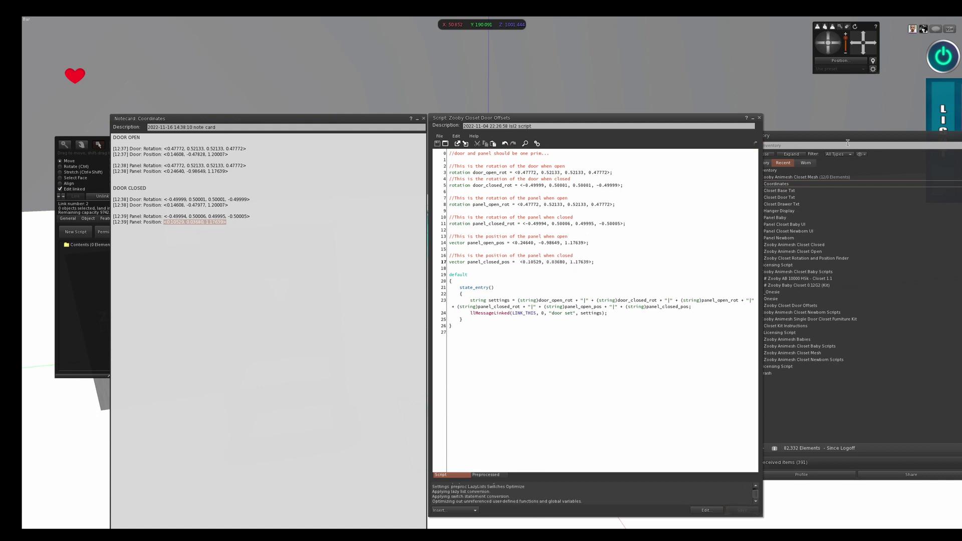
pyautogui.click(760, 118)
pyautogui.click(423, 118)
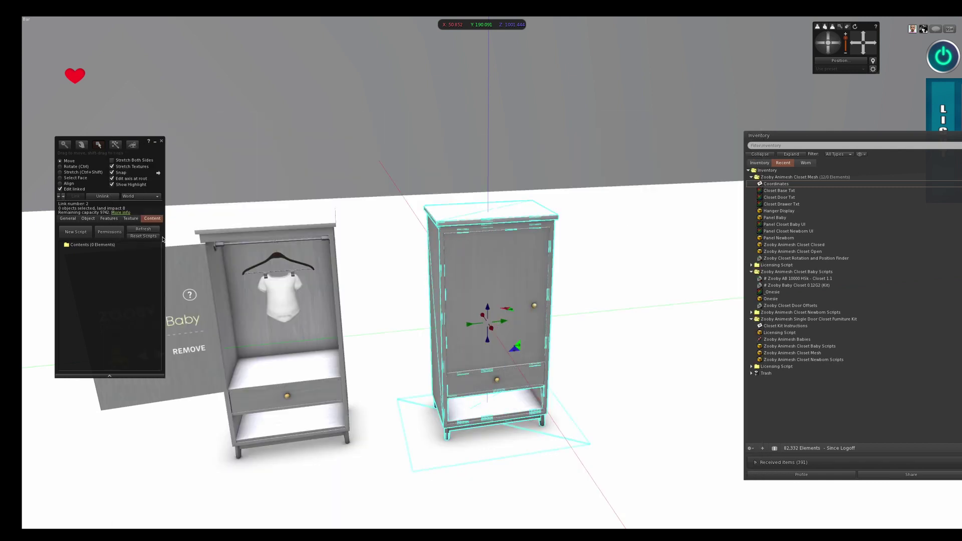
# Delete the Rotation and Position Finder script from the open closet's door and UI panel, then turn off linked-part editing.
pyautogui.click(177, 275)
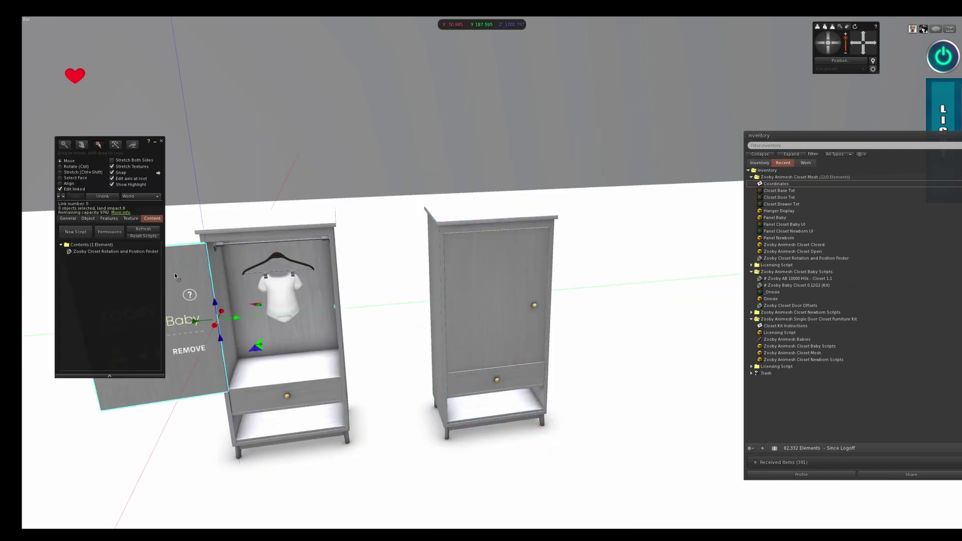
pyautogui.rightClick(113, 253)
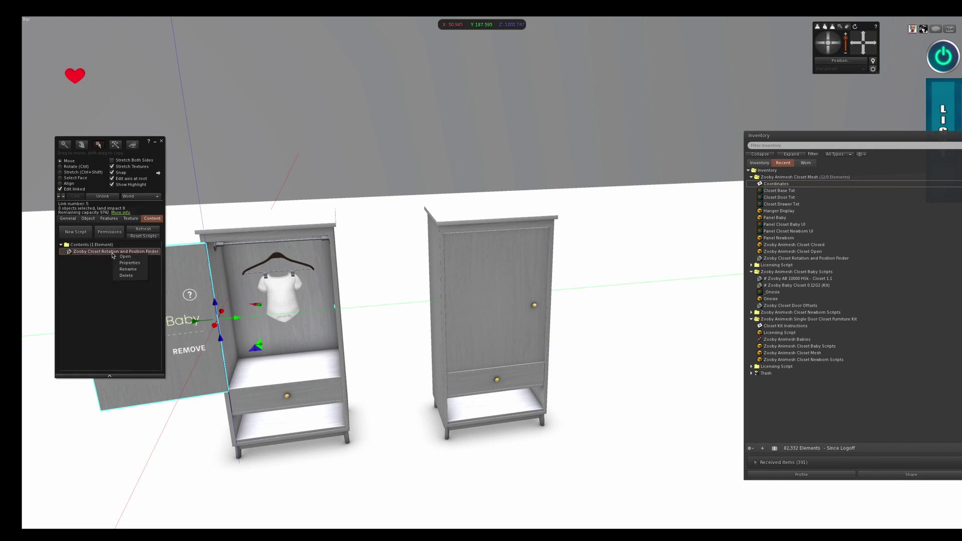
pyautogui.click(123, 279)
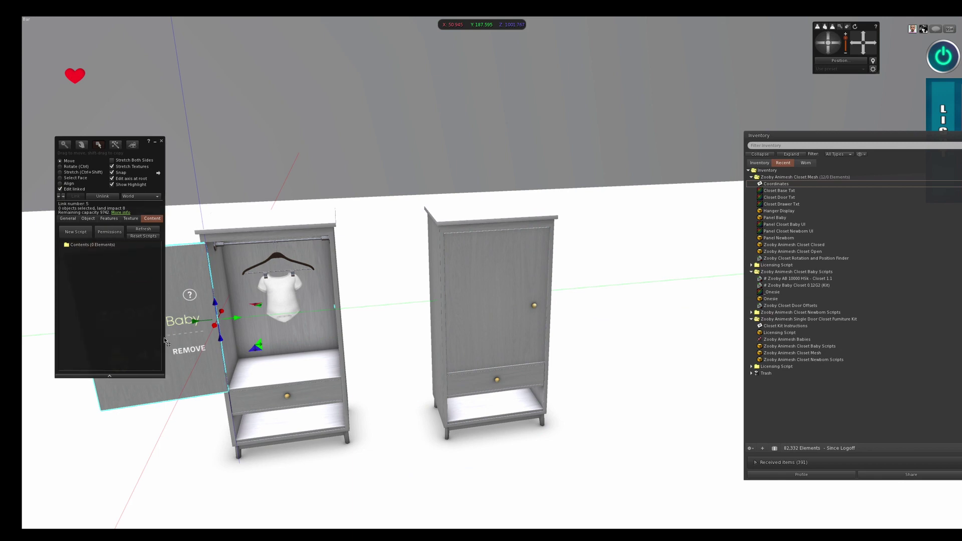
pyautogui.click(179, 328)
pyautogui.rightClick(100, 252)
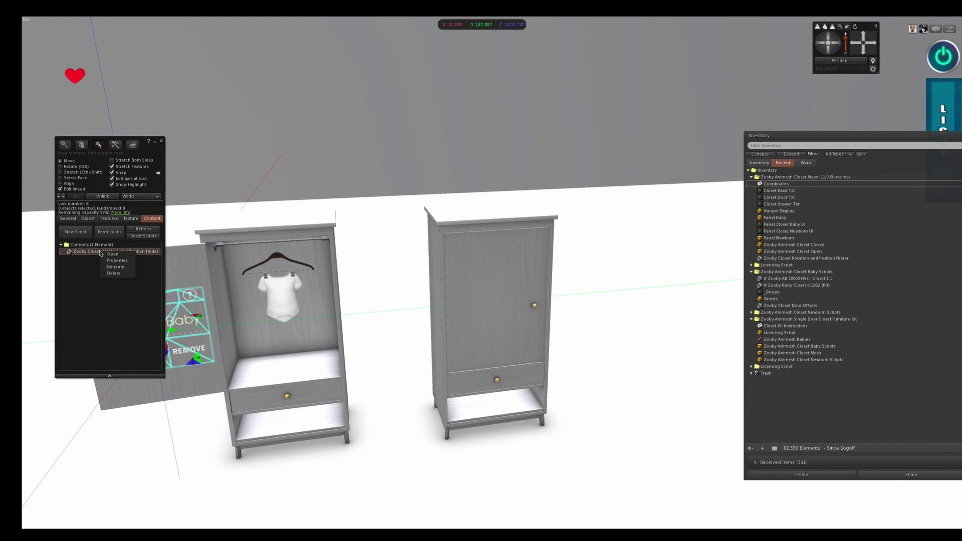
pyautogui.click(113, 274)
pyautogui.click(60, 189)
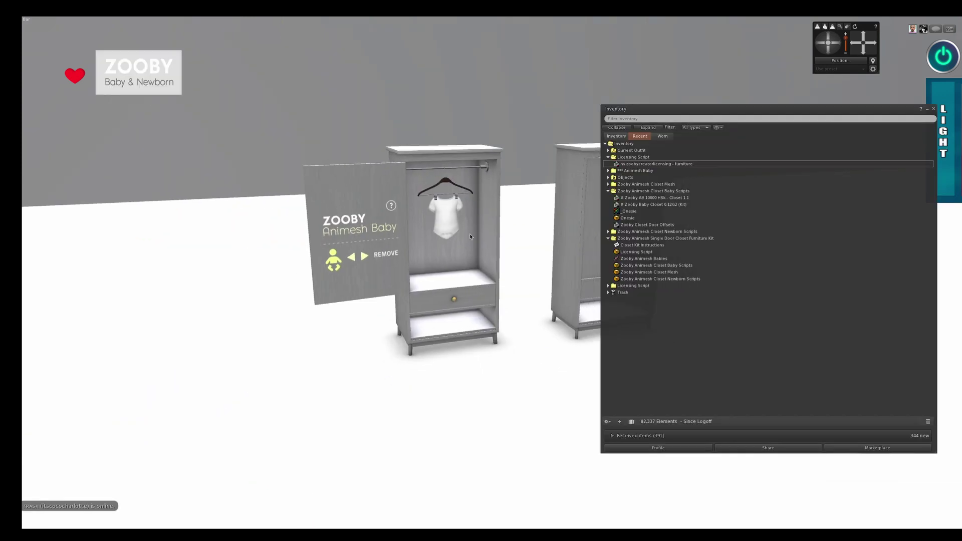
# Edit the whole open closet and add all five Baby Scripts folder items plus the furniture licensing script to its contents.
pyautogui.rightClick(446, 230)
pyautogui.click(460, 237)
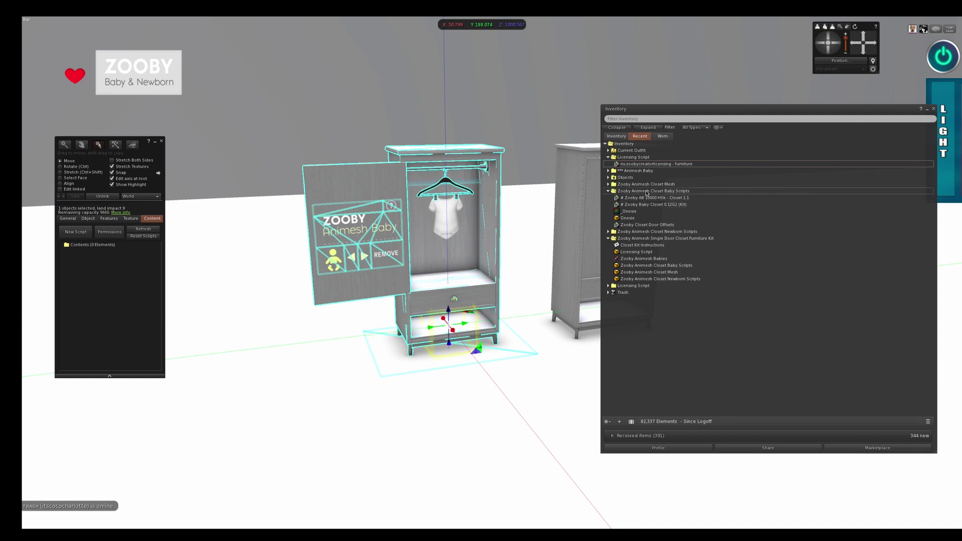
pyautogui.click(660, 198)
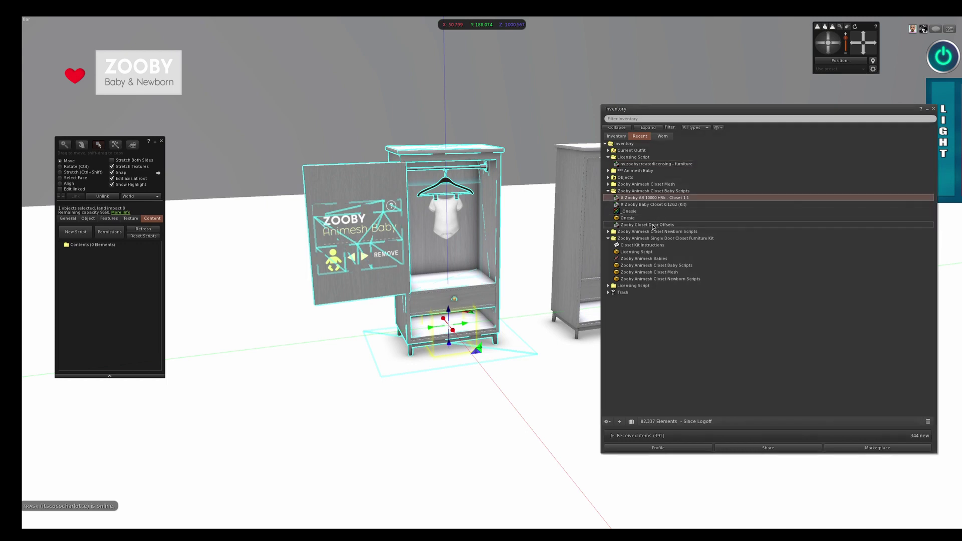
pyautogui.keyDown('shift'); pyautogui.click(653, 223); pyautogui.keyUp('shift')
pyautogui.moveTo(655, 204); pyautogui.dragTo(134, 279)
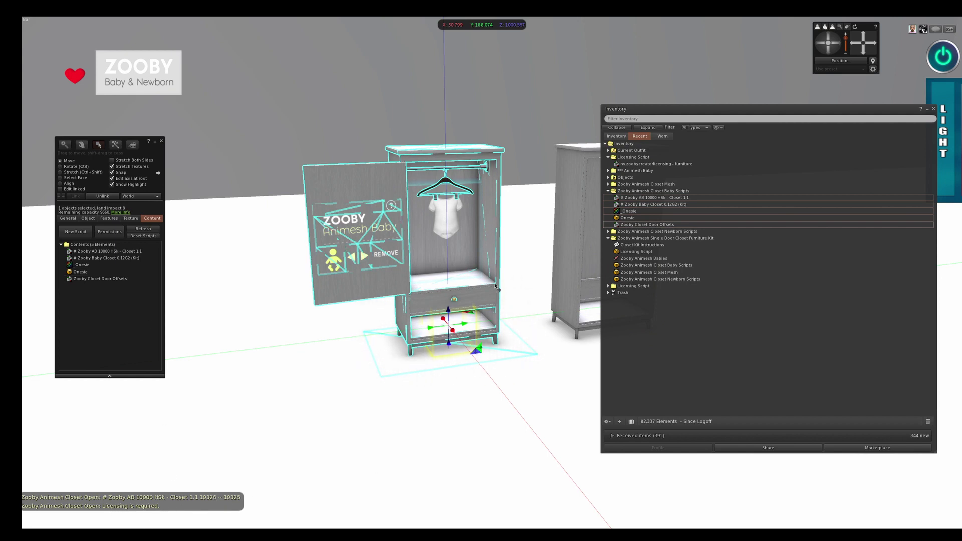
pyautogui.moveTo(635, 166); pyautogui.dragTo(118, 351)
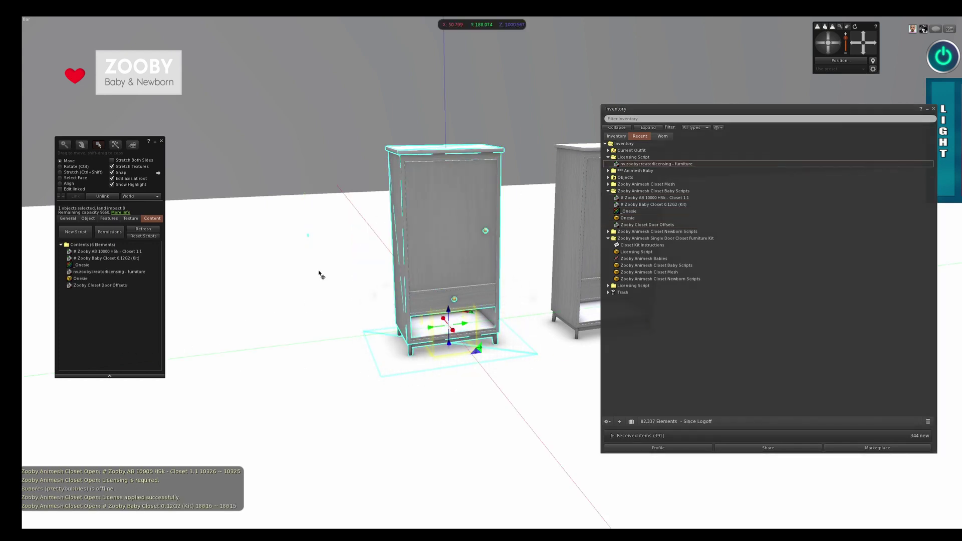
# Delete the furniture licensing script and the Zooby Closet Door Offsets script from the closet's contents, then close the editing window.
pyautogui.click(123, 279)
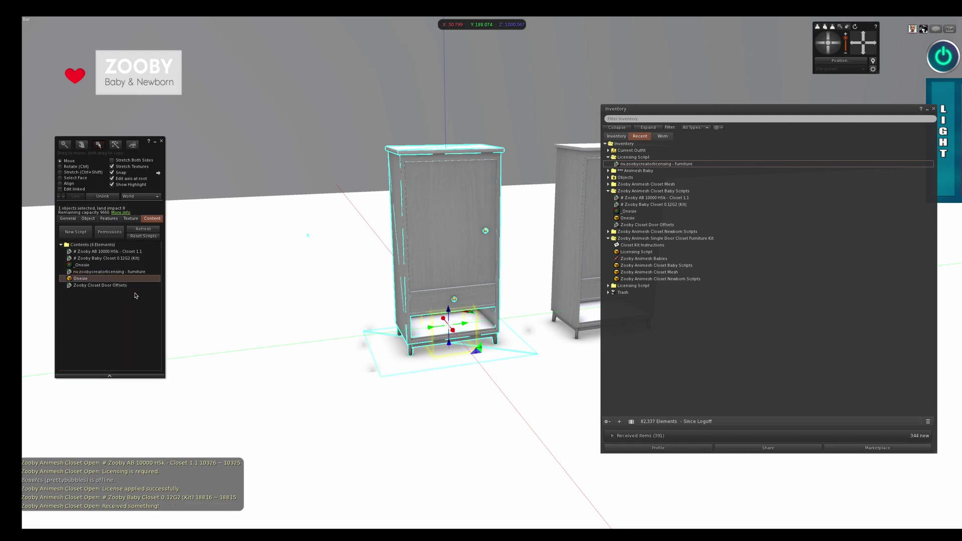
pyautogui.rightClick(108, 279)
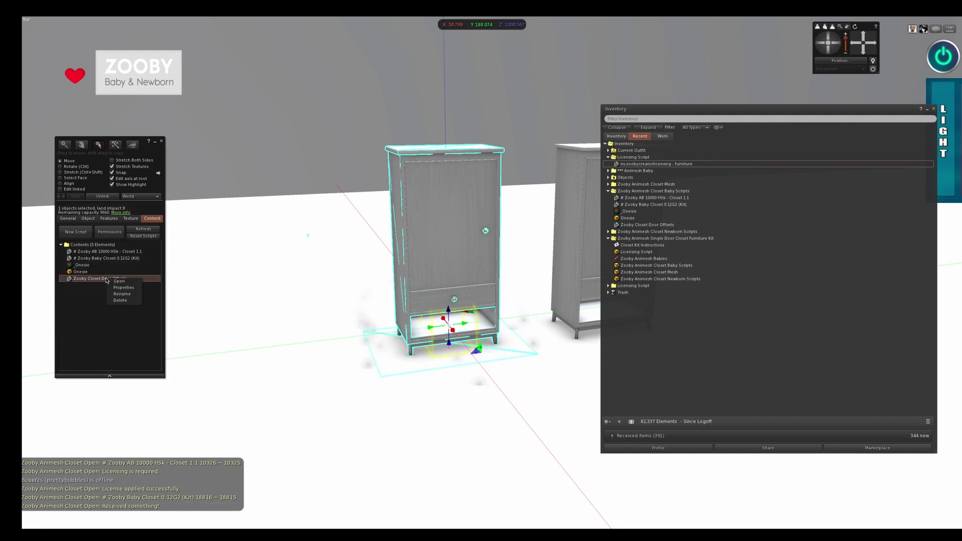
pyautogui.click(122, 300)
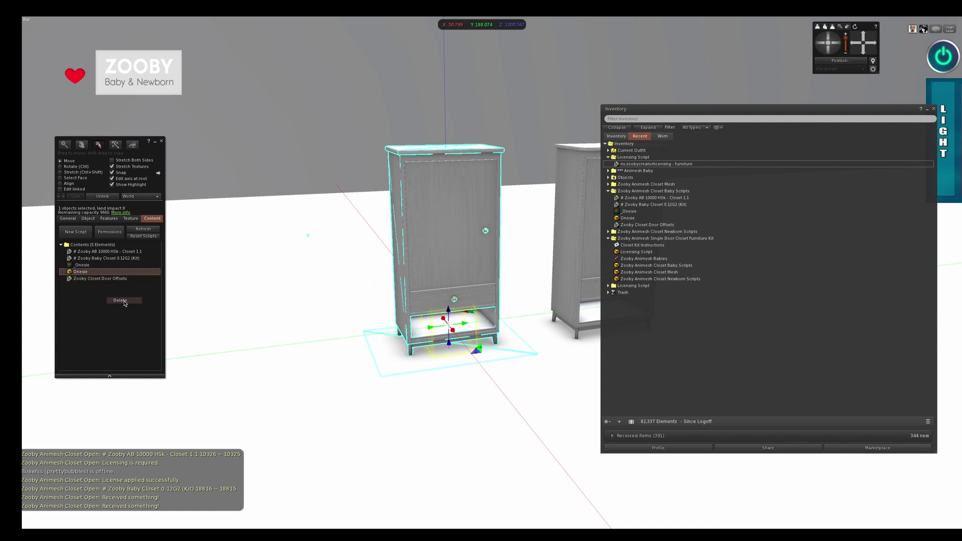
pyautogui.click(162, 142)
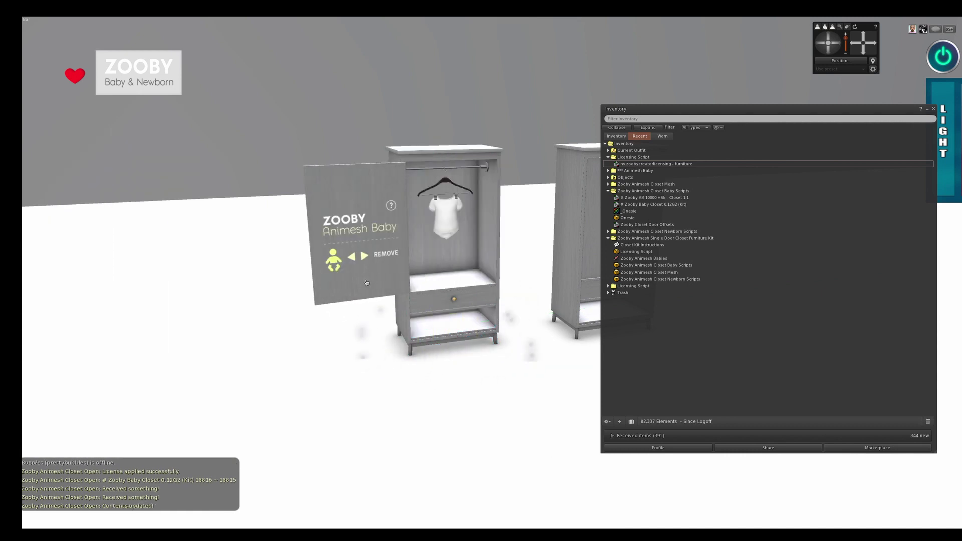
# Open the closet and close the inventory, call the first nearby Animesh baby from the door panel, and dress it in the hanging onesie.
pyautogui.click(436, 271)
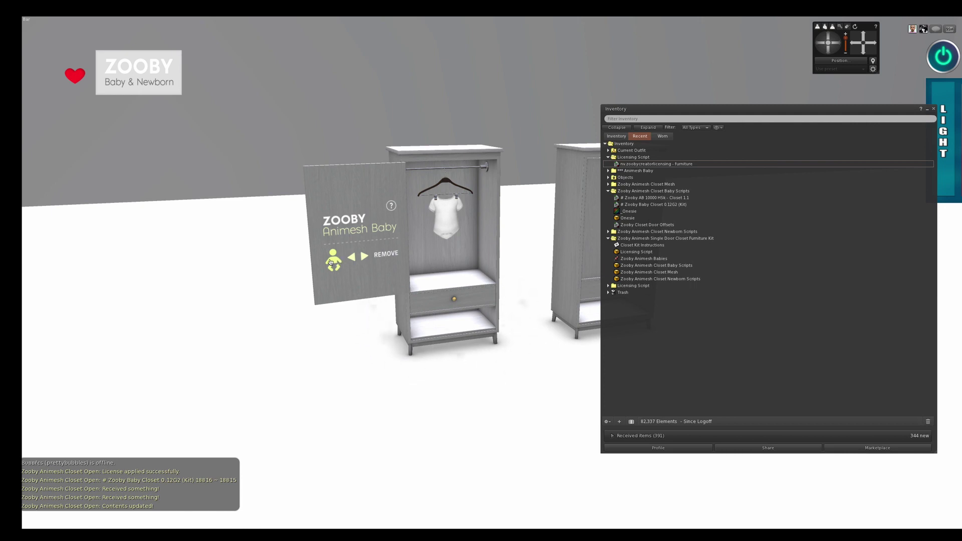
pyautogui.click(331, 262)
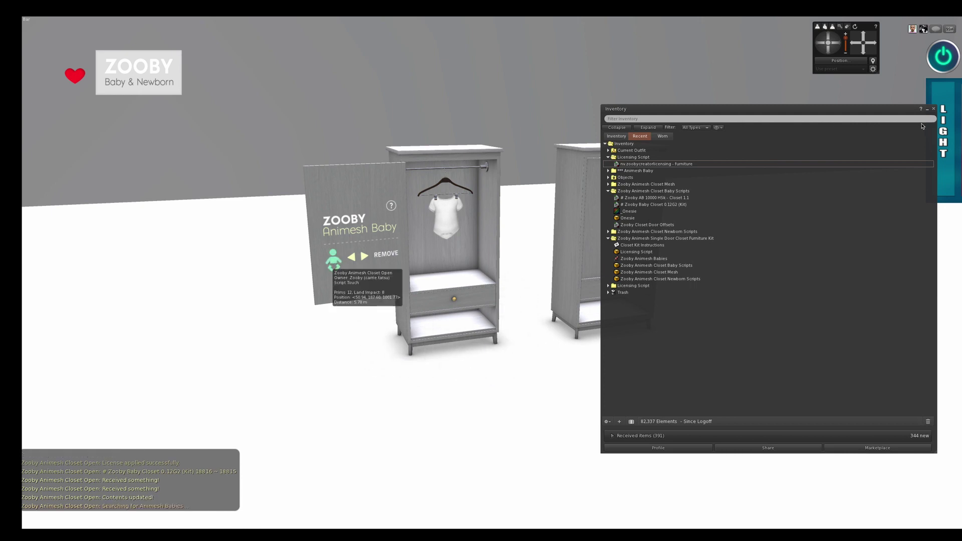
pyautogui.click(934, 108)
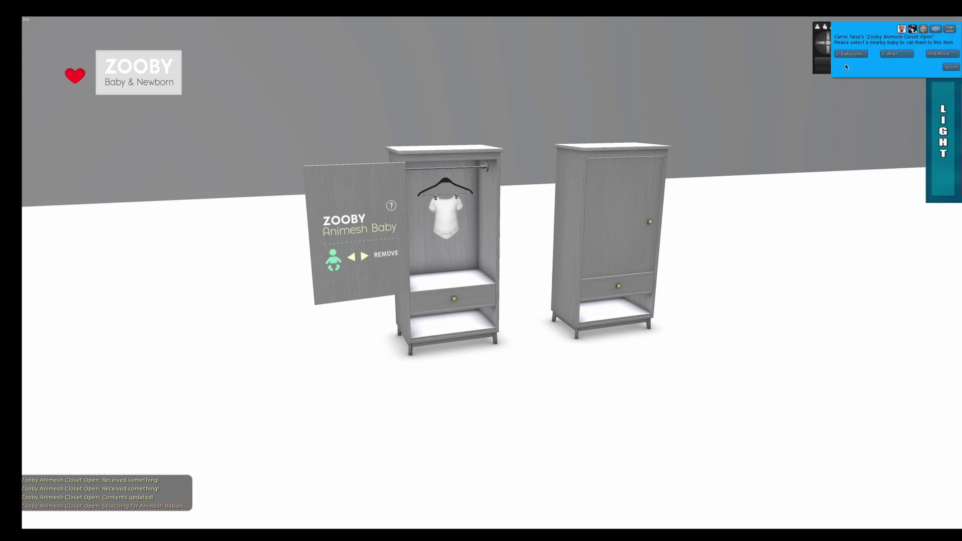
pyautogui.click(851, 53)
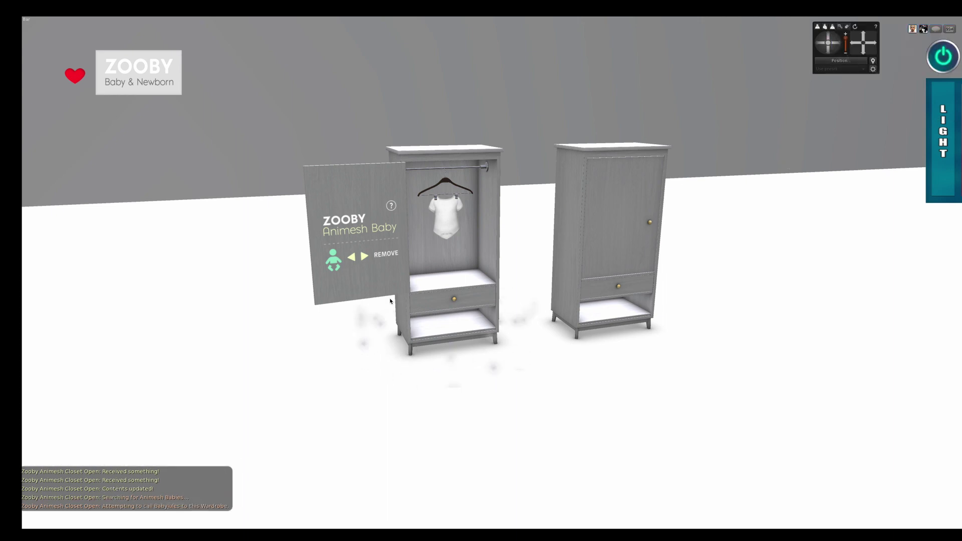
pyautogui.keyDown('alt'); pyautogui.moveTo(440, 301); pyautogui.dragTo(481, 277); pyautogui.keyUp('alt')
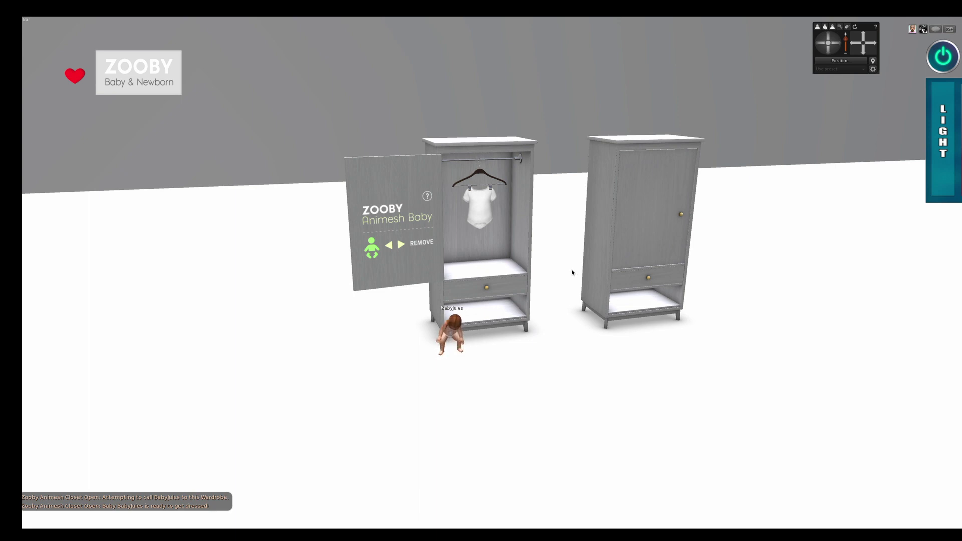
pyautogui.click(472, 225)
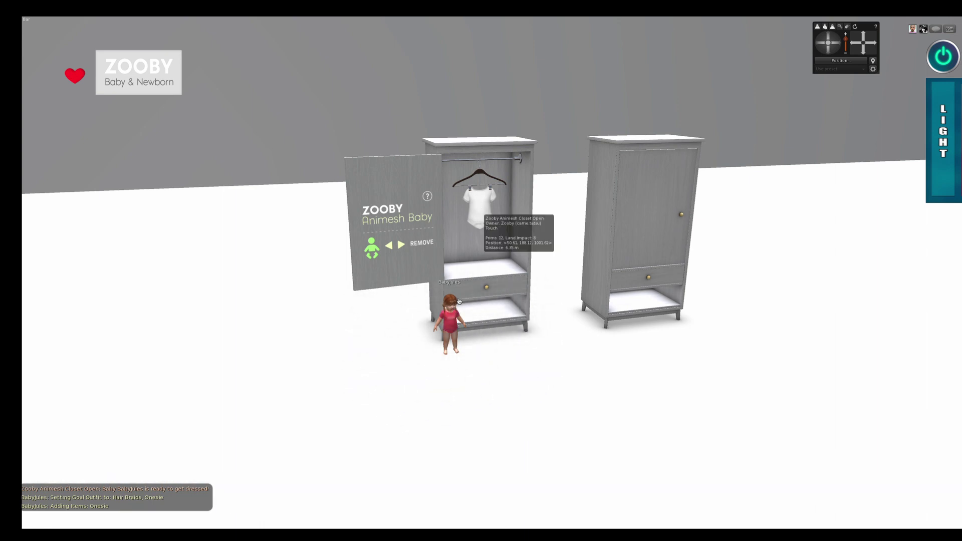
# Close the closet door, bring up the closet's options menu and dismiss it, then reopen the door.
pyautogui.click(377, 280)
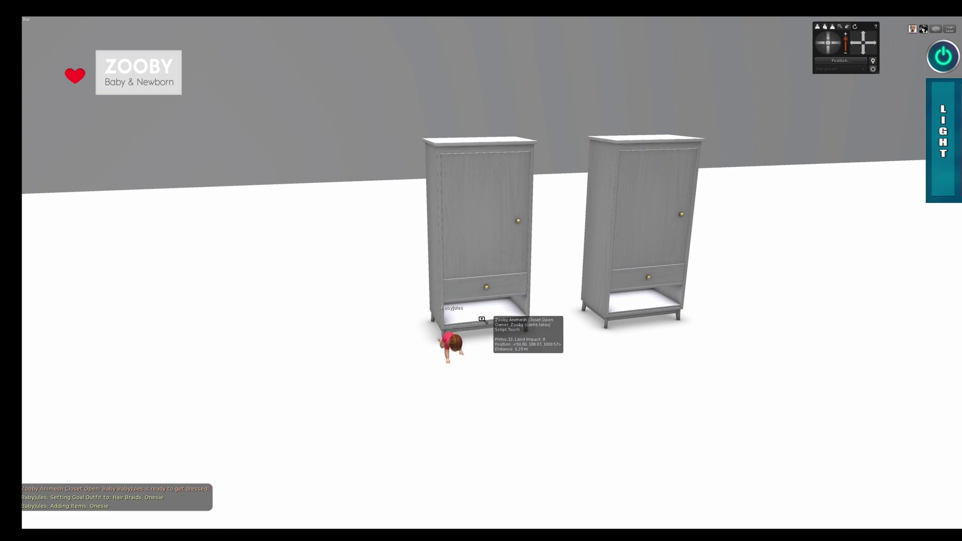
pyautogui.hotkey('ctrl', 'alt', 't')
pyautogui.hotkey('ctrl', 'alt', 't')
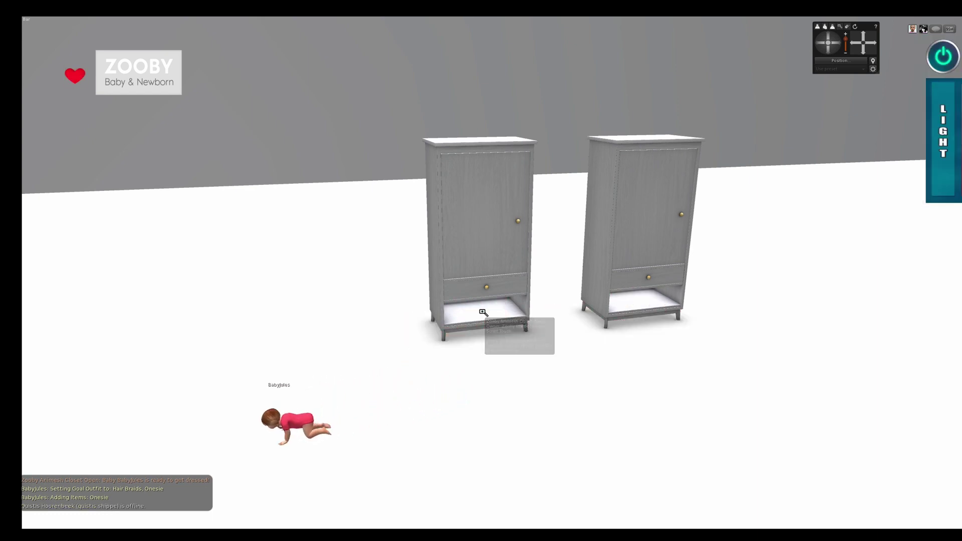
pyautogui.click(484, 312)
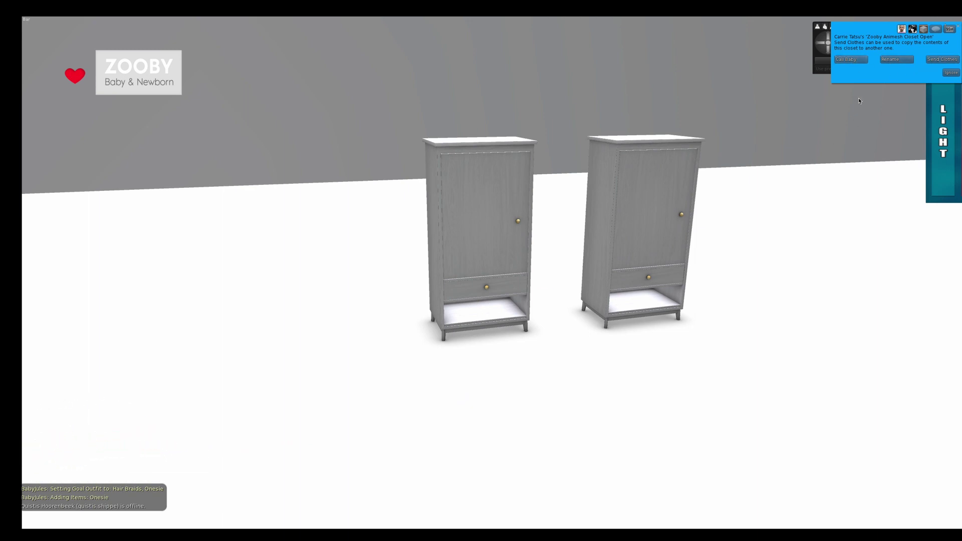
pyautogui.click(943, 74)
pyautogui.click(492, 185)
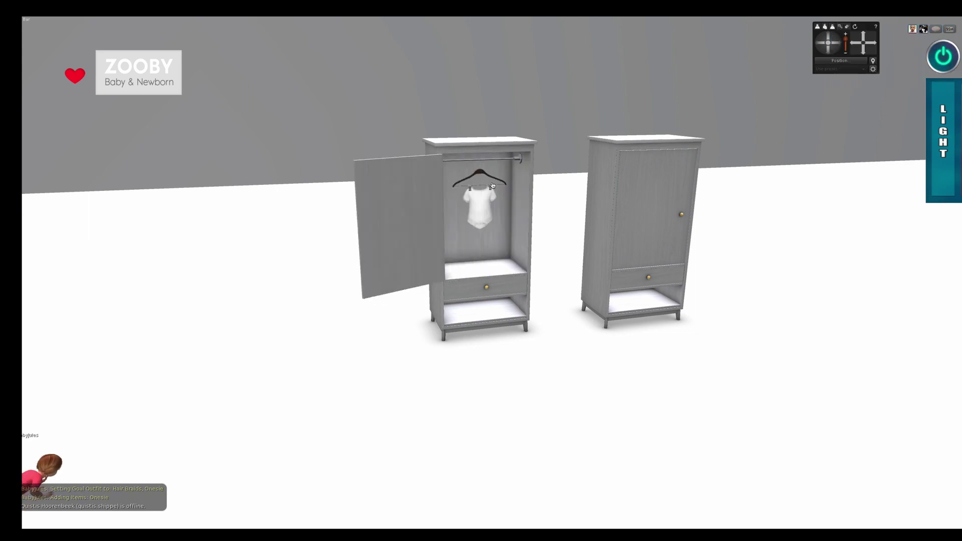
# Open the scripted closet for editing and show its general properties.
pyautogui.rightClick(418, 173)
pyautogui.click(437, 187)
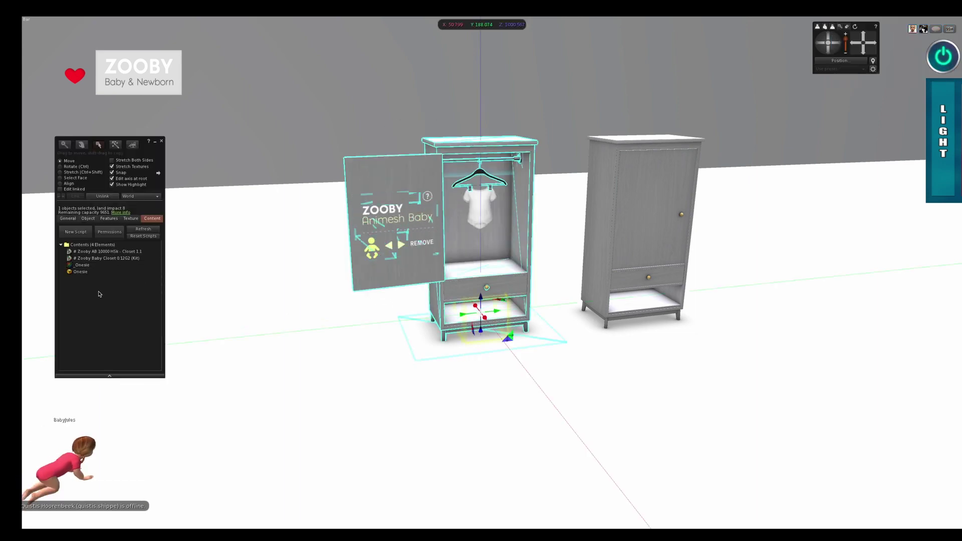
pyautogui.click(70, 219)
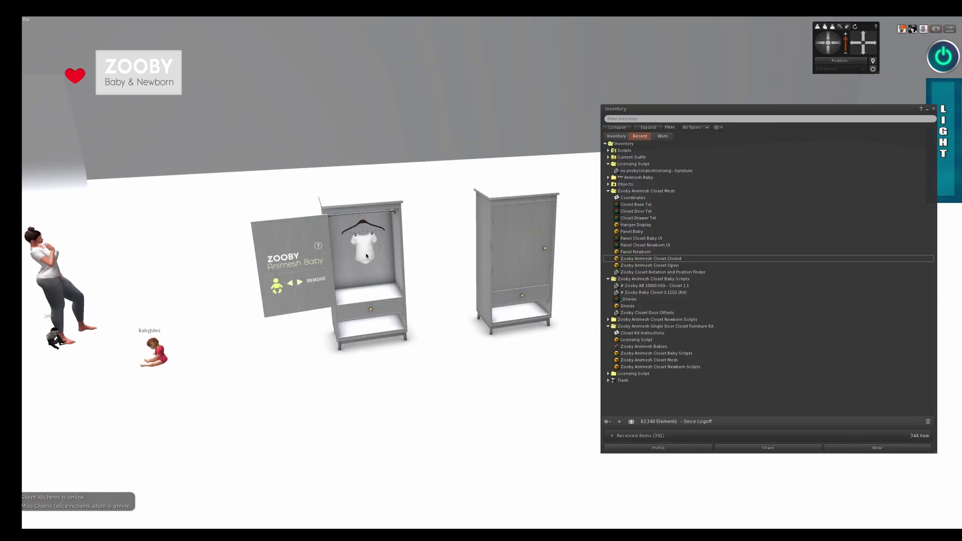
# Delete both closets standing in the scene.
pyautogui.keyDown('alt'); pyautogui.click(412, 259); pyautogui.keyUp('alt')
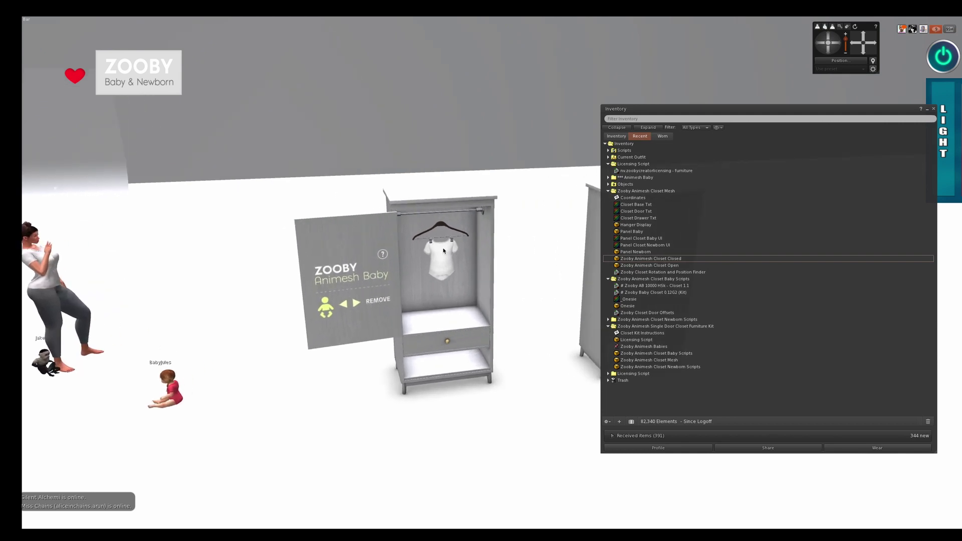
pyautogui.rightClick(443, 251)
pyautogui.click(448, 259)
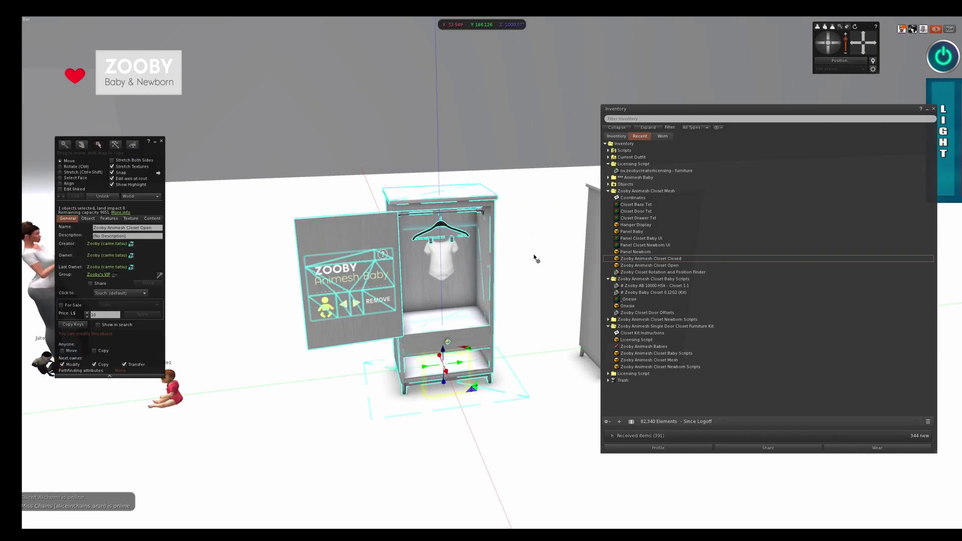
pyautogui.press('Delete')
pyautogui.click(593, 279)
pyautogui.press('Delete')
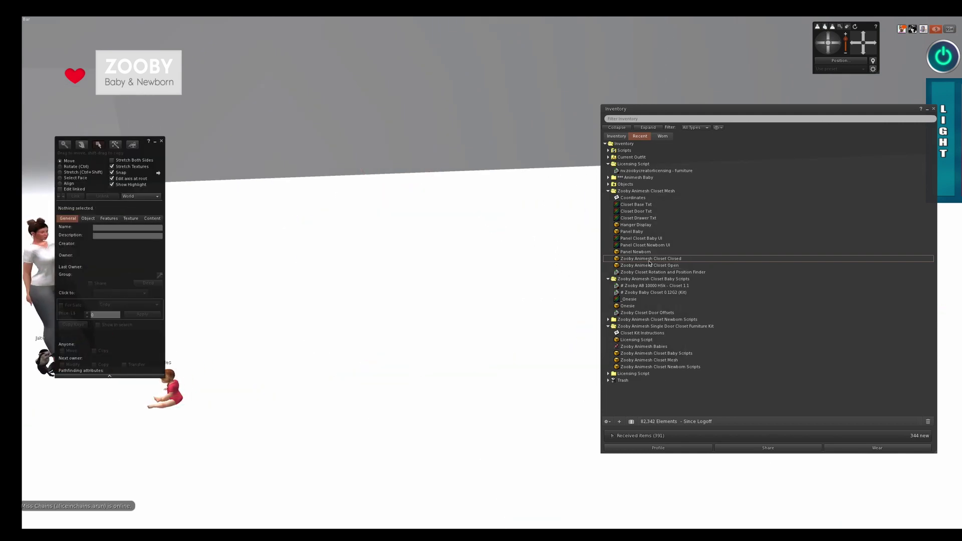
# Rez Zooby Animesh Closet Closed from the Closet Mesh folder, show its contents and raise it slightly.
pyautogui.click(650, 261)
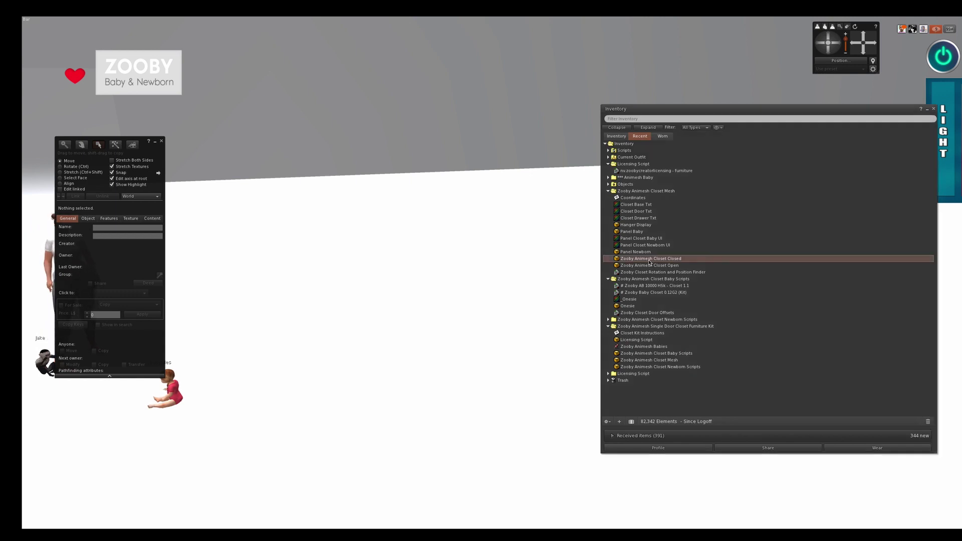
pyautogui.moveTo(650, 261); pyautogui.dragTo(437, 357)
pyautogui.click(152, 219)
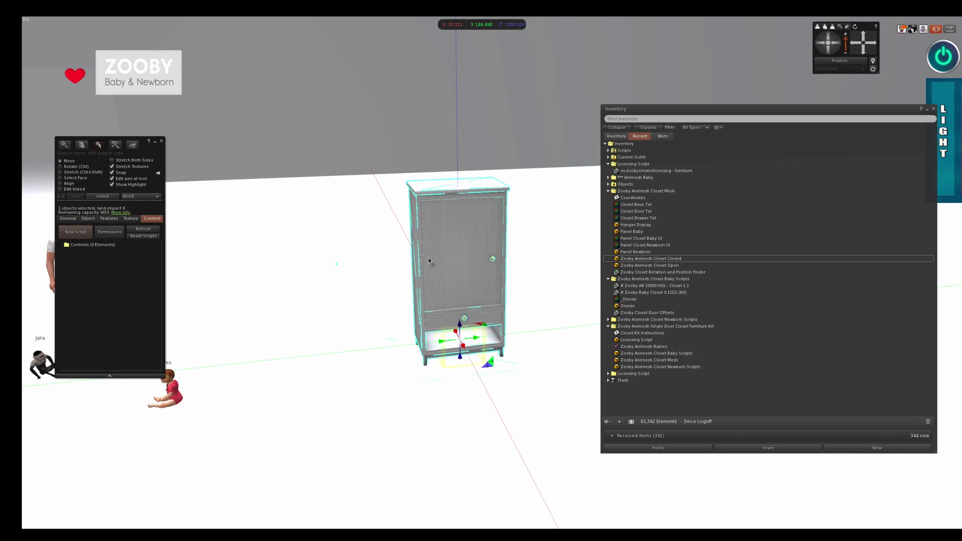
pyautogui.moveTo(460, 324); pyautogui.dragTo(460, 321)
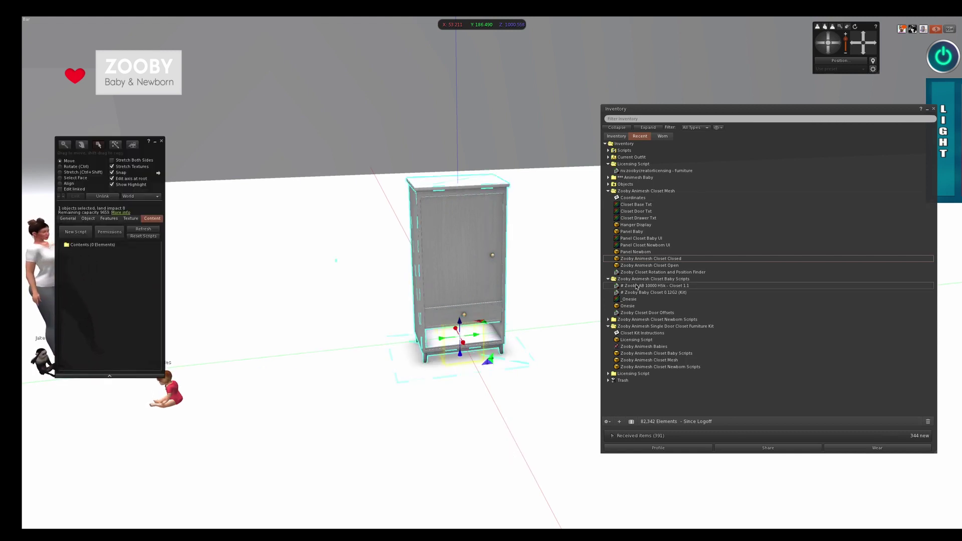
# Expand the Newborn Scripts folder and copy all door and panel rotation and position lines from the Baby Scripts' Zooby Closet Door Offsets script.
pyautogui.click(608, 319)
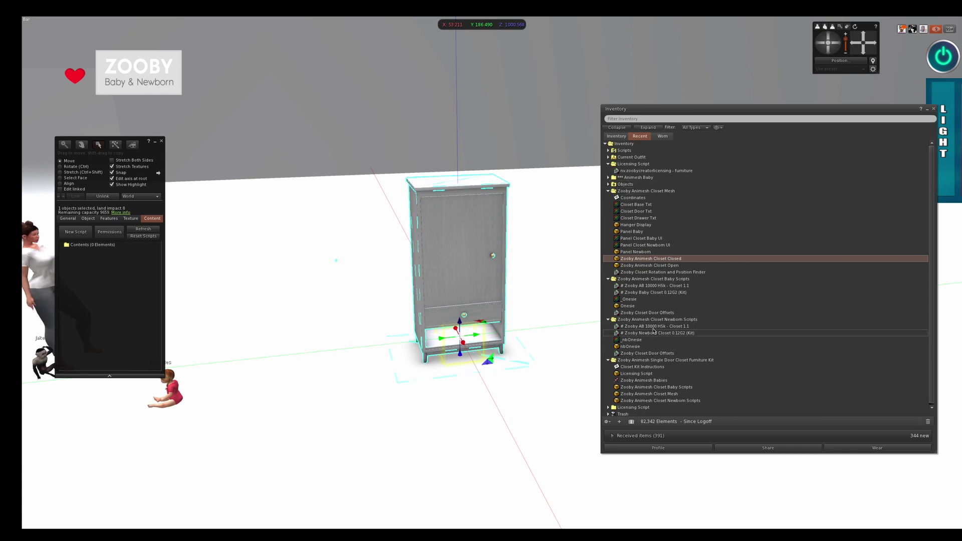
pyautogui.doubleClick(647, 313)
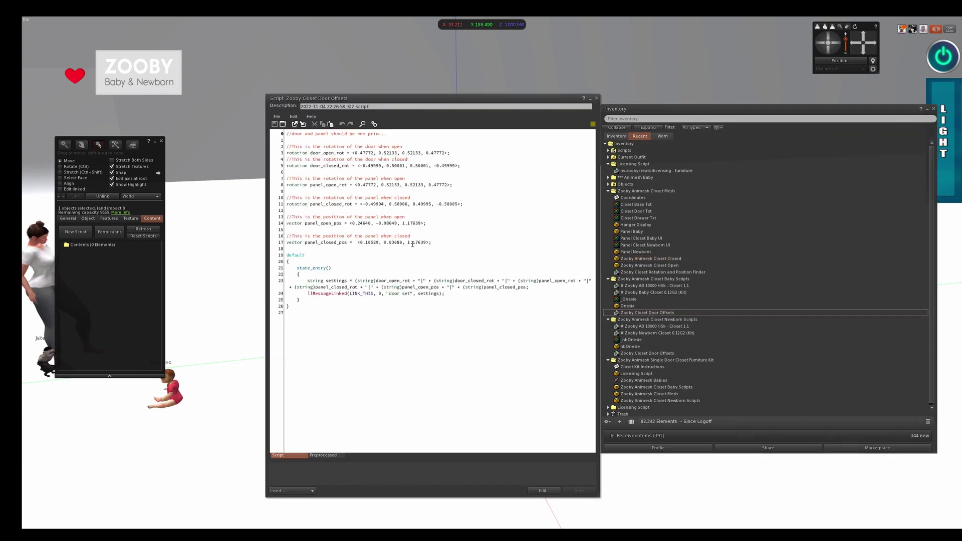
pyautogui.moveTo(434, 243); pyautogui.dragTo(274, 133)
pyautogui.hotkey('ctrl', 'c')
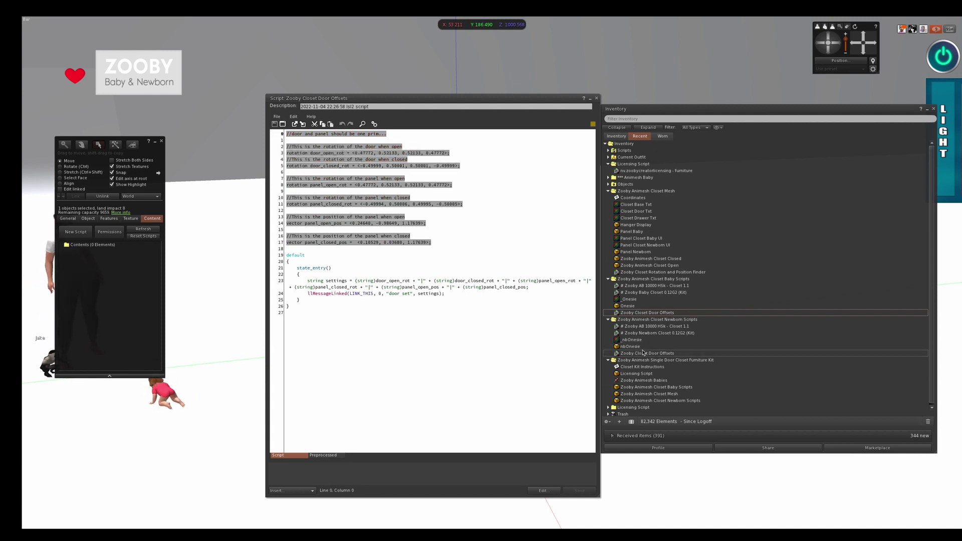
# Replace the rotation and position lines in the Newborn Scripts' Zooby Closet Door Offsets with the copied ones, save it and close both scripts.
pyautogui.doubleClick(644, 356)
pyautogui.moveTo(417, 99); pyautogui.dragTo(607, 124)
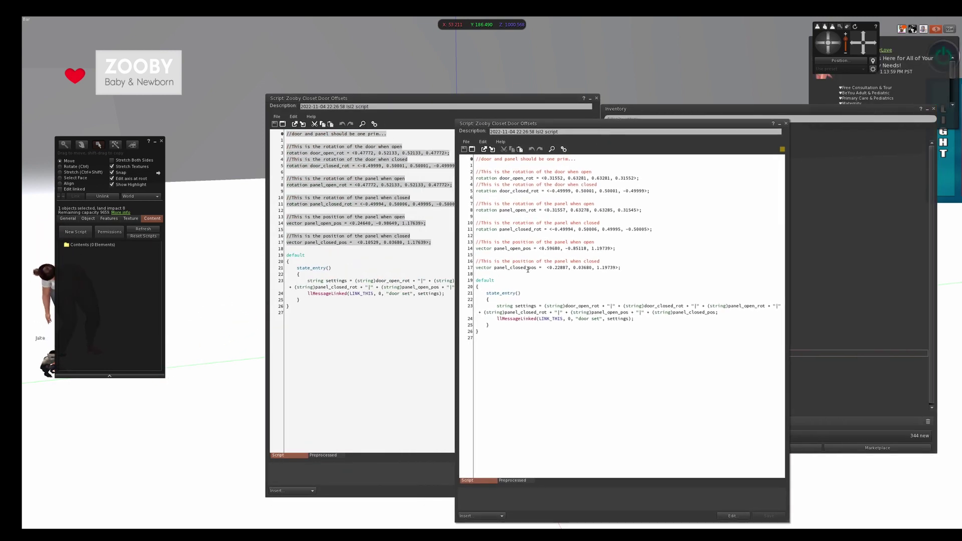
pyautogui.moveTo(622, 268); pyautogui.dragTo(475, 152)
pyautogui.hotkey('ctrl', 'v')
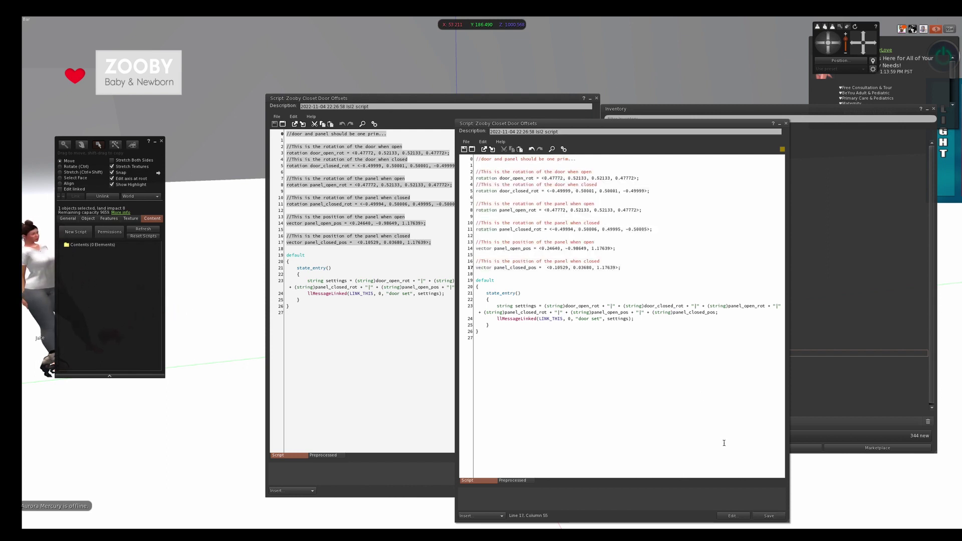
pyautogui.click(769, 516)
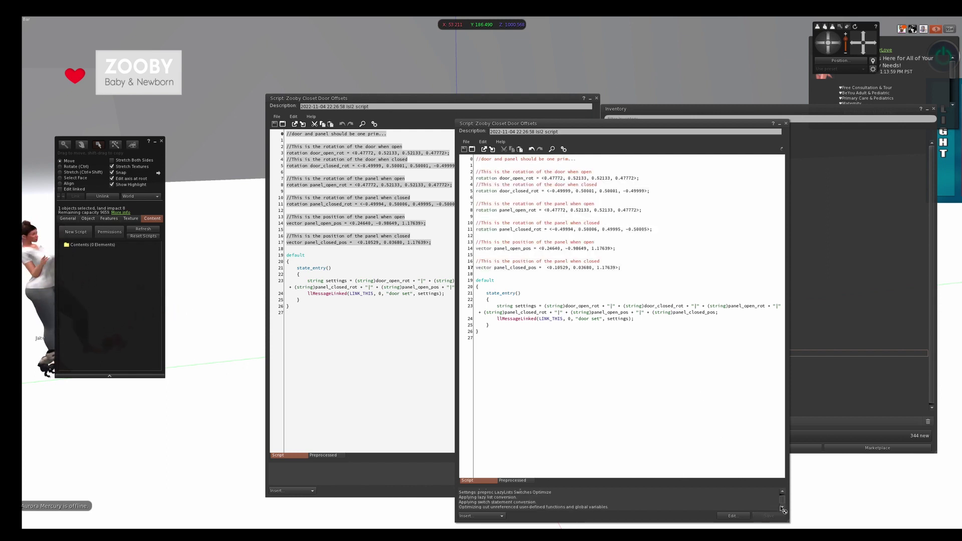
pyautogui.click(786, 123)
pyautogui.click(596, 99)
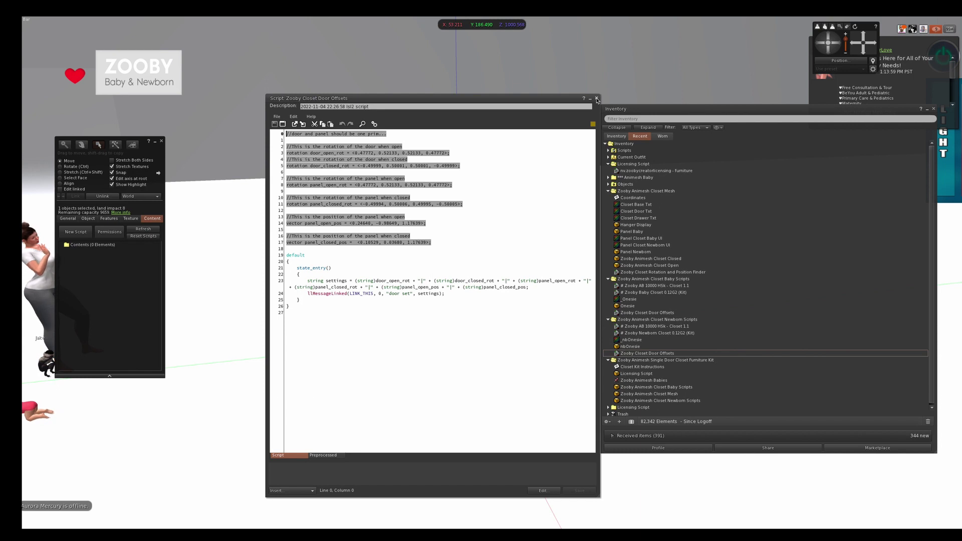
pyautogui.click(597, 99)
# Add all five Newborn Scripts folder items plus the furniture licensing script to the closed closet's contents.
pyautogui.click(638, 327)
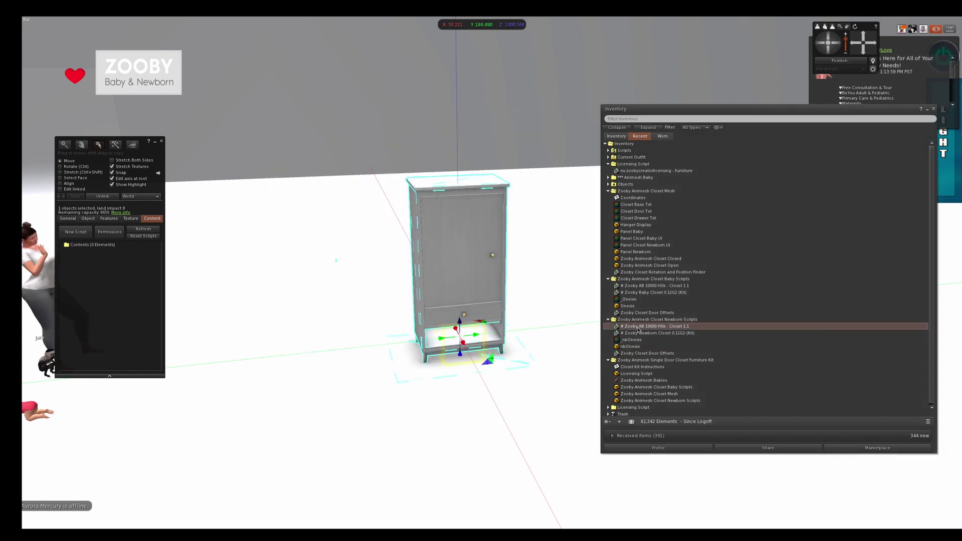
pyautogui.keyDown('shift'); pyautogui.click(646, 353); pyautogui.keyUp('shift')
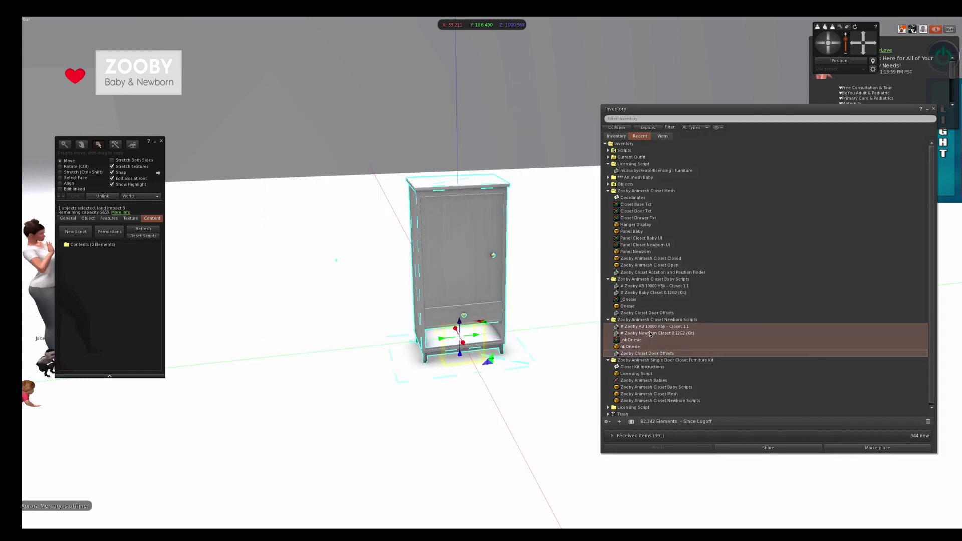
pyautogui.moveTo(651, 334); pyautogui.dragTo(516, 347)
pyautogui.moveTo(182, 288); pyautogui.dragTo(128, 277)
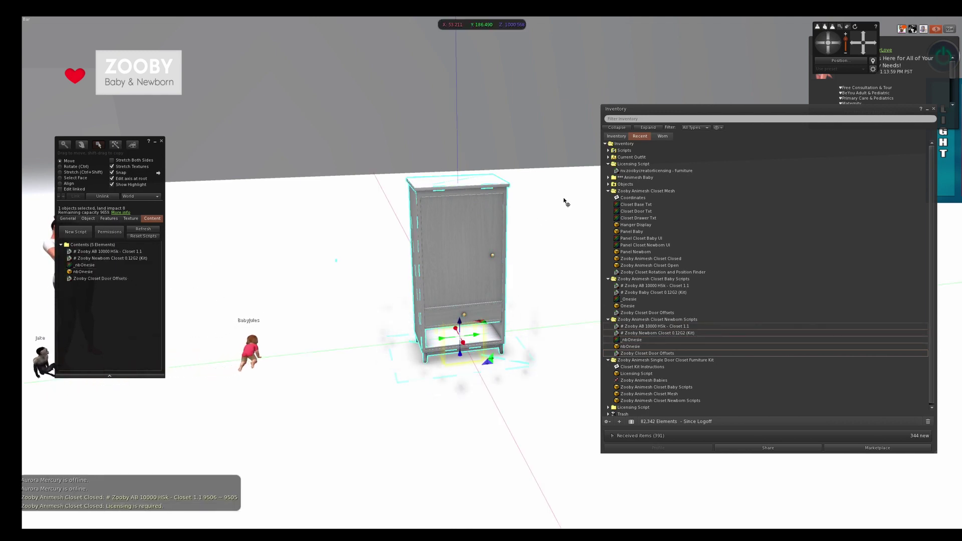
pyautogui.click(641, 172)
pyautogui.moveTo(641, 171); pyautogui.dragTo(107, 327)
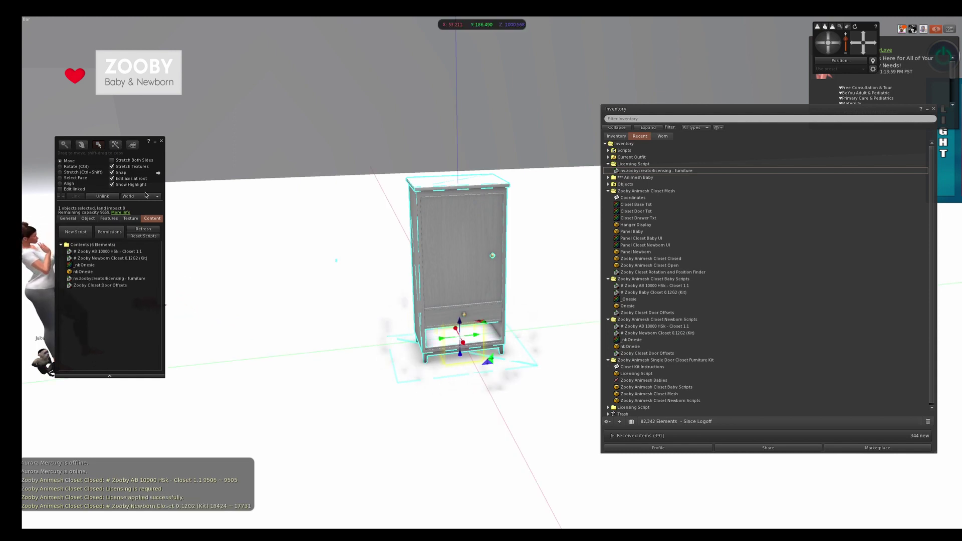
# Delete the furniture licensing script and Zooby Closet Door Offsets from the closet's contents, stop editing and open the closet door.
pyautogui.click(120, 280)
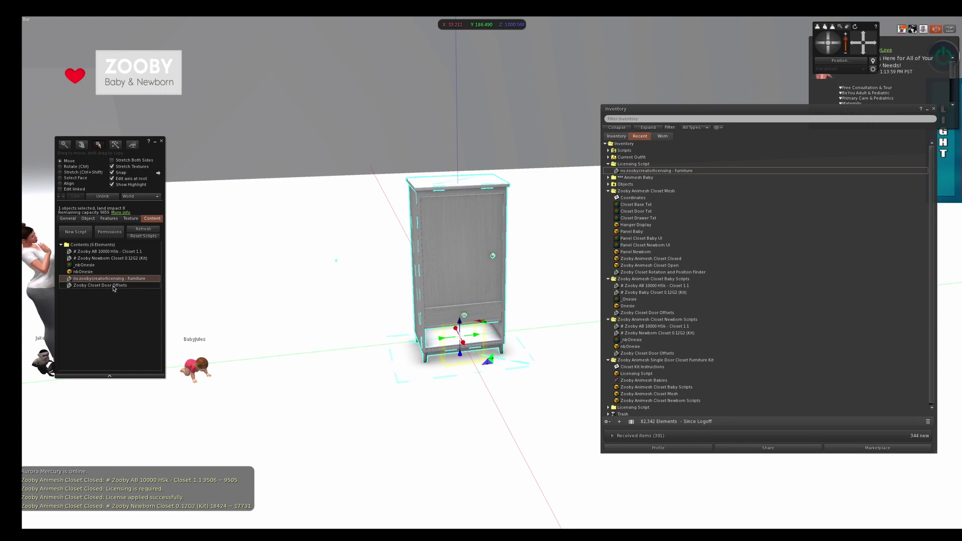
pyautogui.rightClick(116, 285)
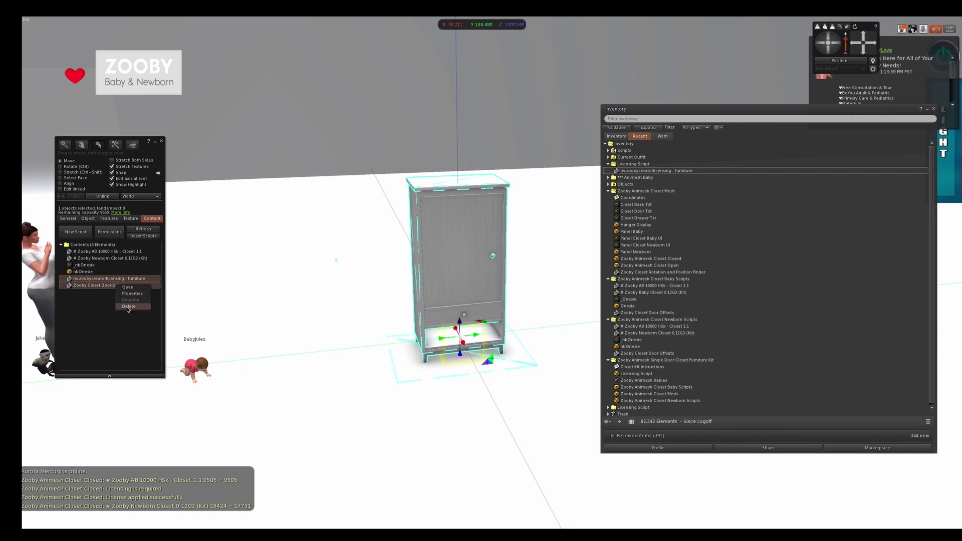
pyautogui.click(128, 306)
pyautogui.press('Escape')
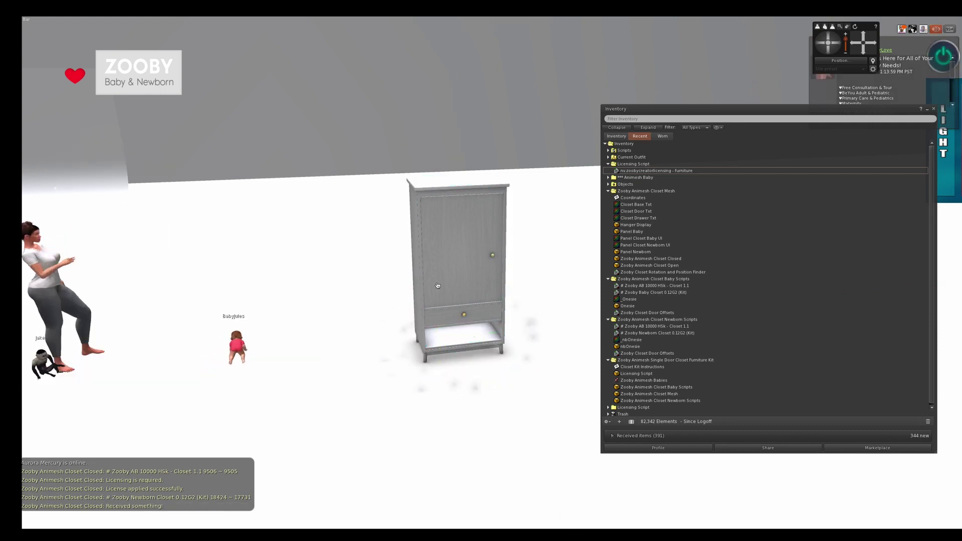
pyautogui.click(438, 285)
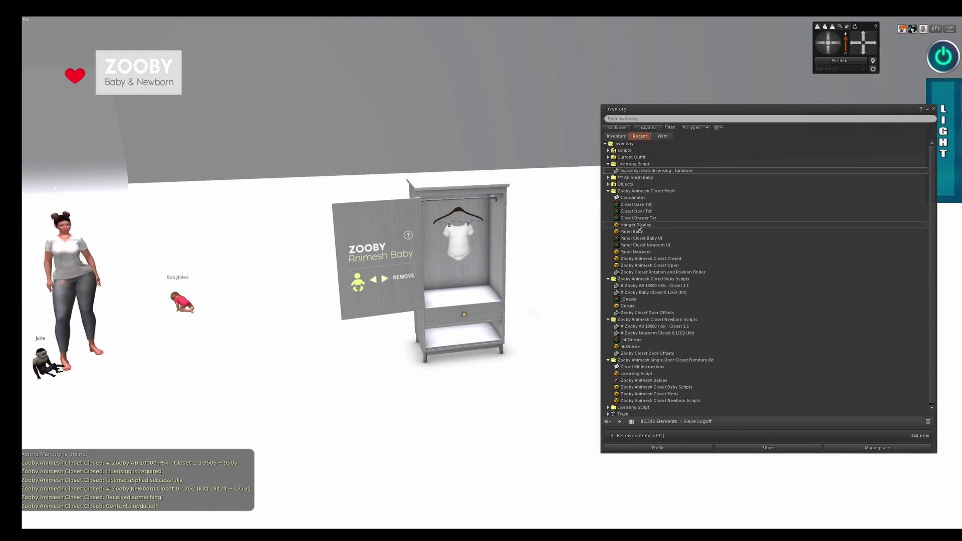
# Preview the Panel Closet Newborn UI texture from the Closet Mesh folder and copy its name.
pyautogui.doubleClick(645, 252)
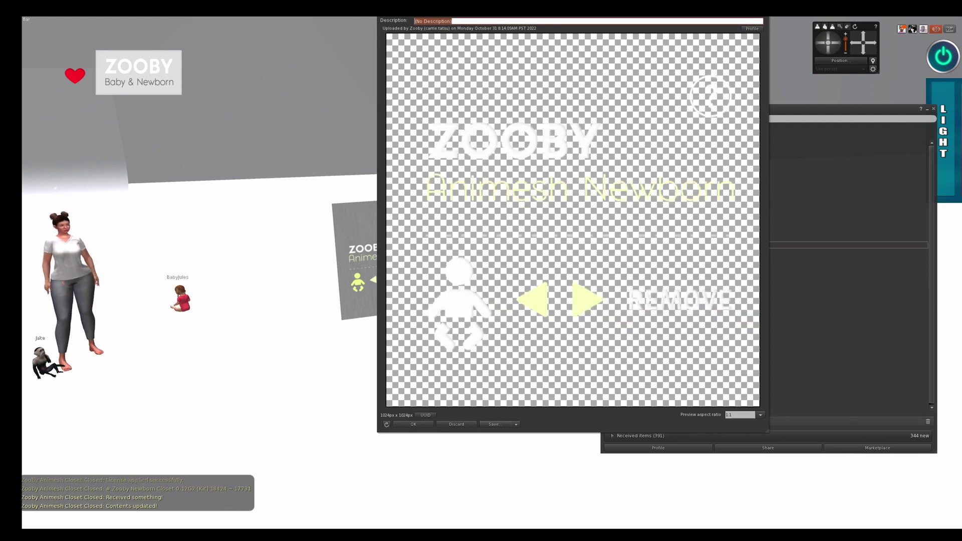
pyautogui.click(767, 17)
pyautogui.rightClick(666, 246)
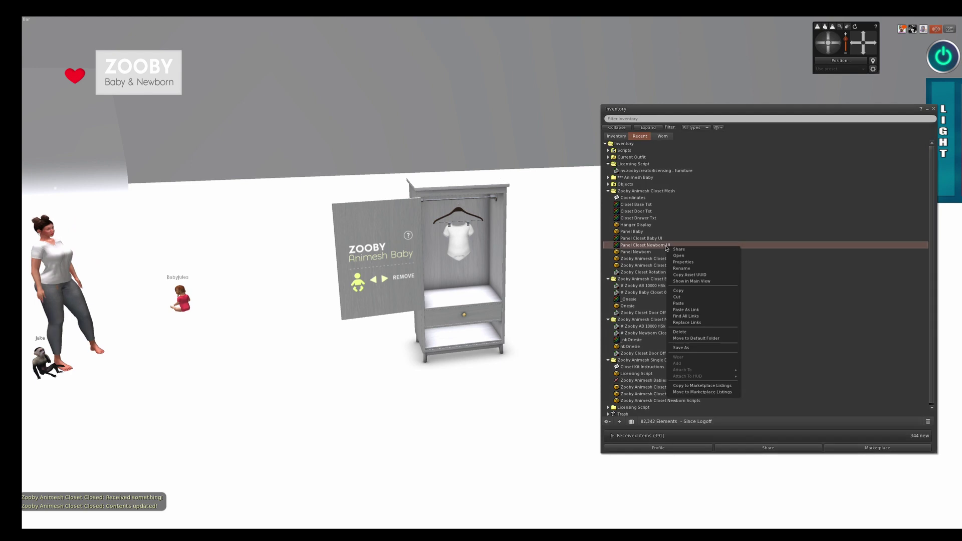
pyautogui.click(682, 269)
pyautogui.hotkey('ctrl', 'c')
pyautogui.click(676, 272)
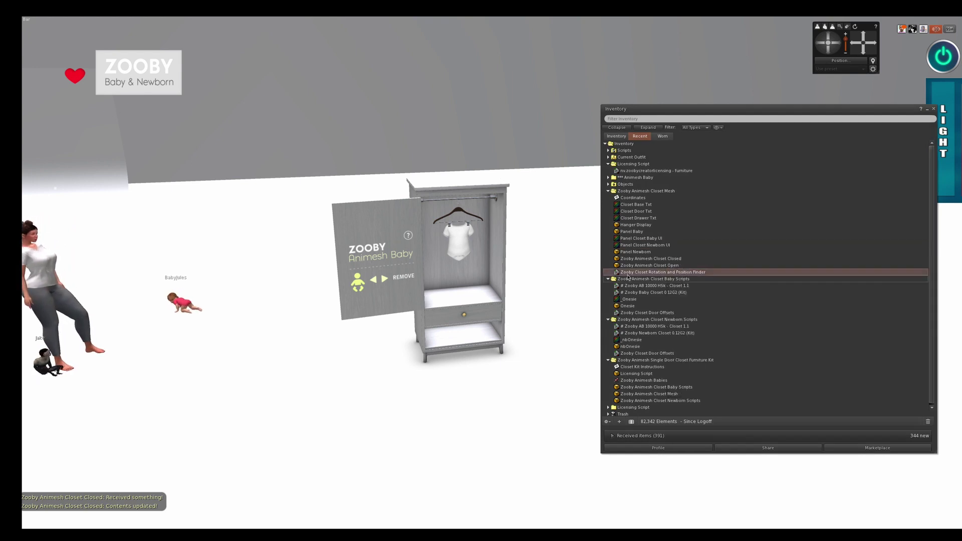
# Replace the texture on the door's UI panel face with Panel Closet Newborn UI and finish editing the closet.
pyautogui.rightClick(399, 265)
pyautogui.click(412, 279)
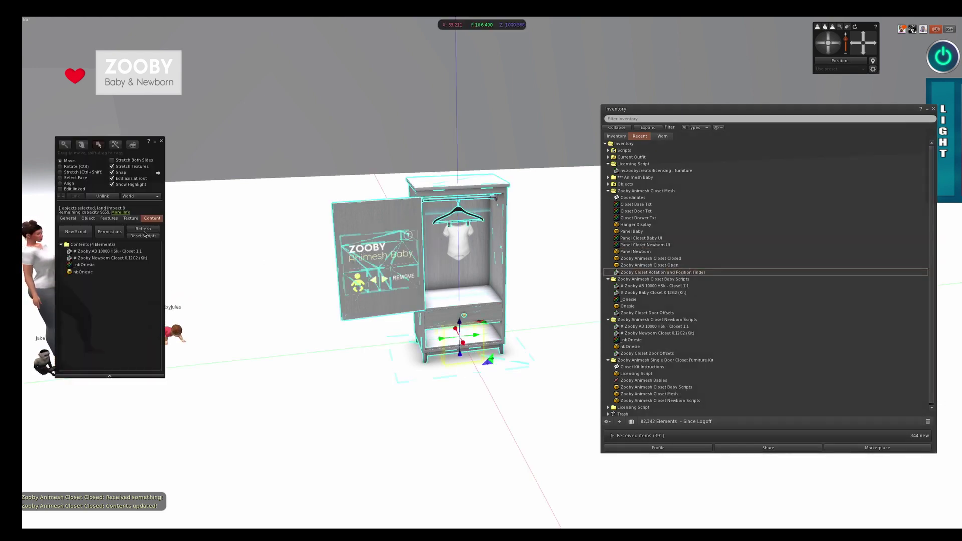
pyautogui.click(375, 255)
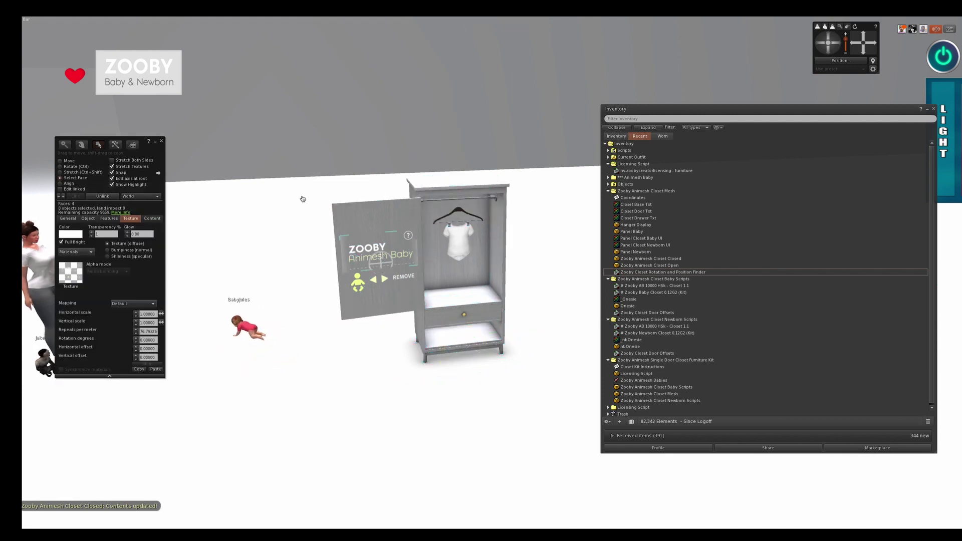
pyautogui.click(71, 273)
pyautogui.click(264, 150)
pyautogui.hotkey('ctrl', 'v')
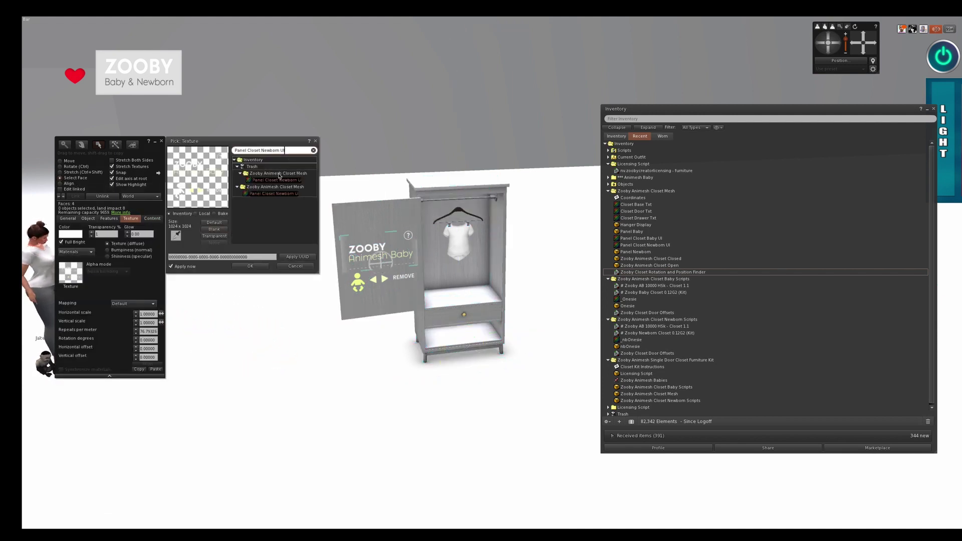
pyautogui.click(275, 180)
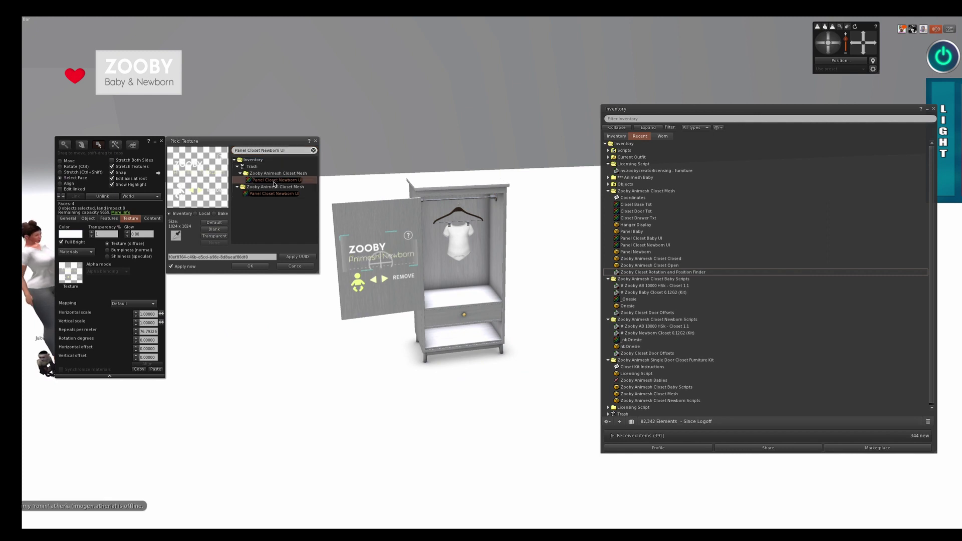
pyautogui.click(251, 267)
pyautogui.press('Escape')
pyautogui.click(382, 221)
pyautogui.click(439, 243)
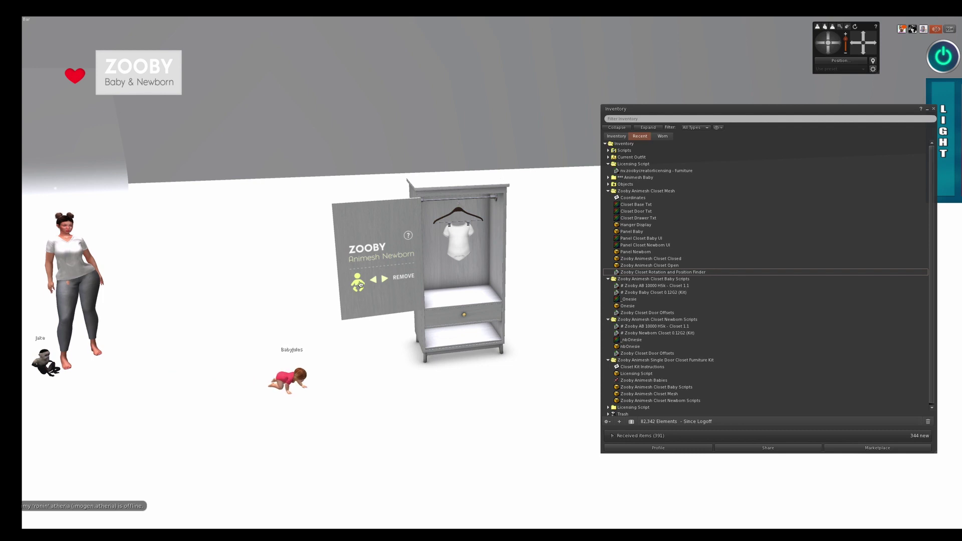
pyautogui.rightClick(472, 265)
pyautogui.click(500, 291)
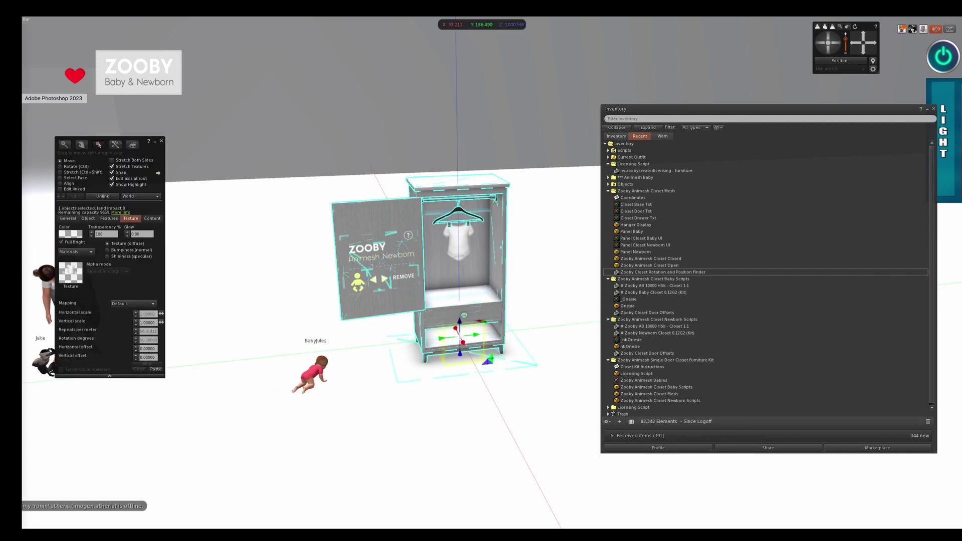
pyautogui.click(161, 141)
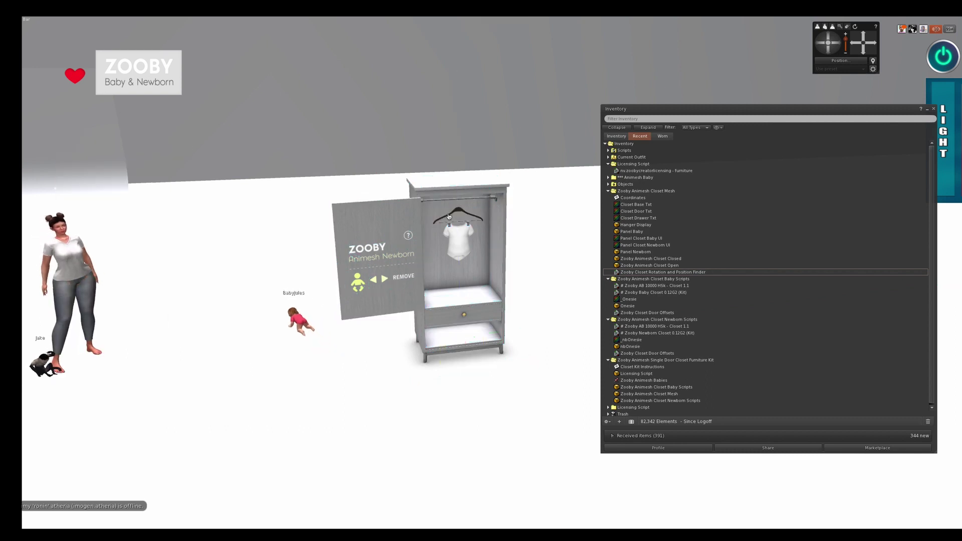